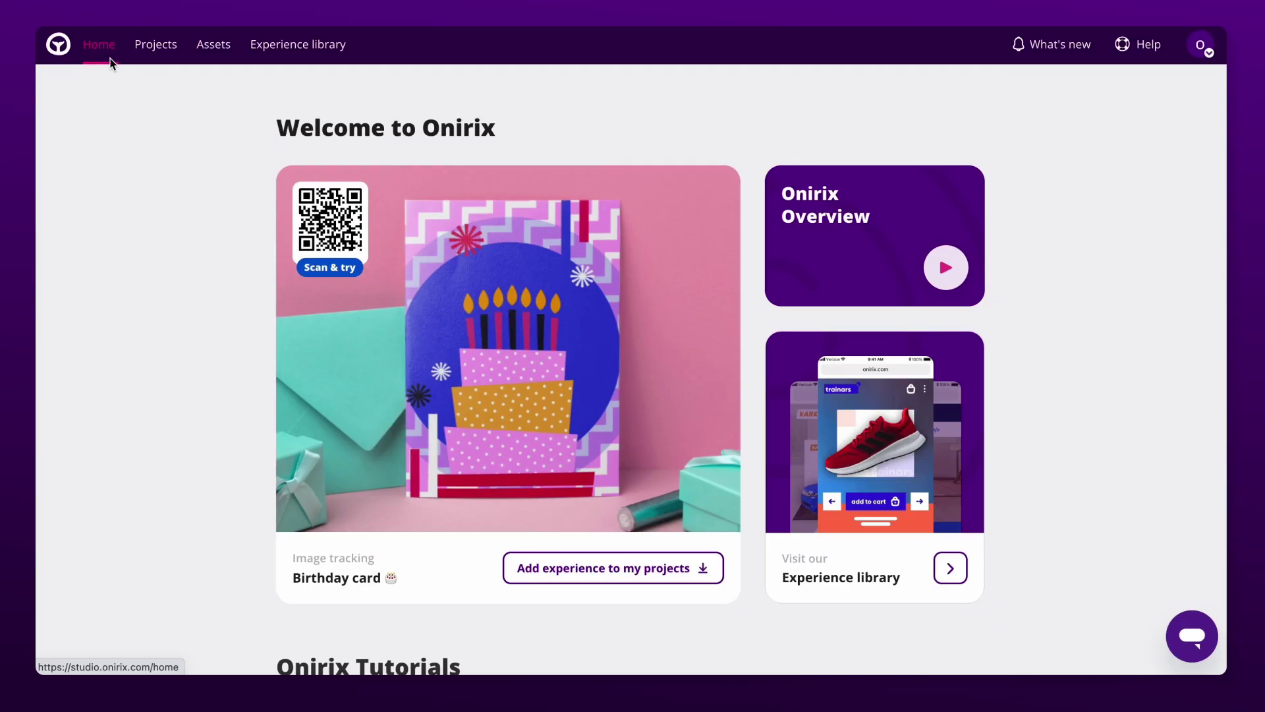
Scroll the Home page past the Birthday card banner to the Onirix Tutorials videos.
scroll(224, 251, down, 4)
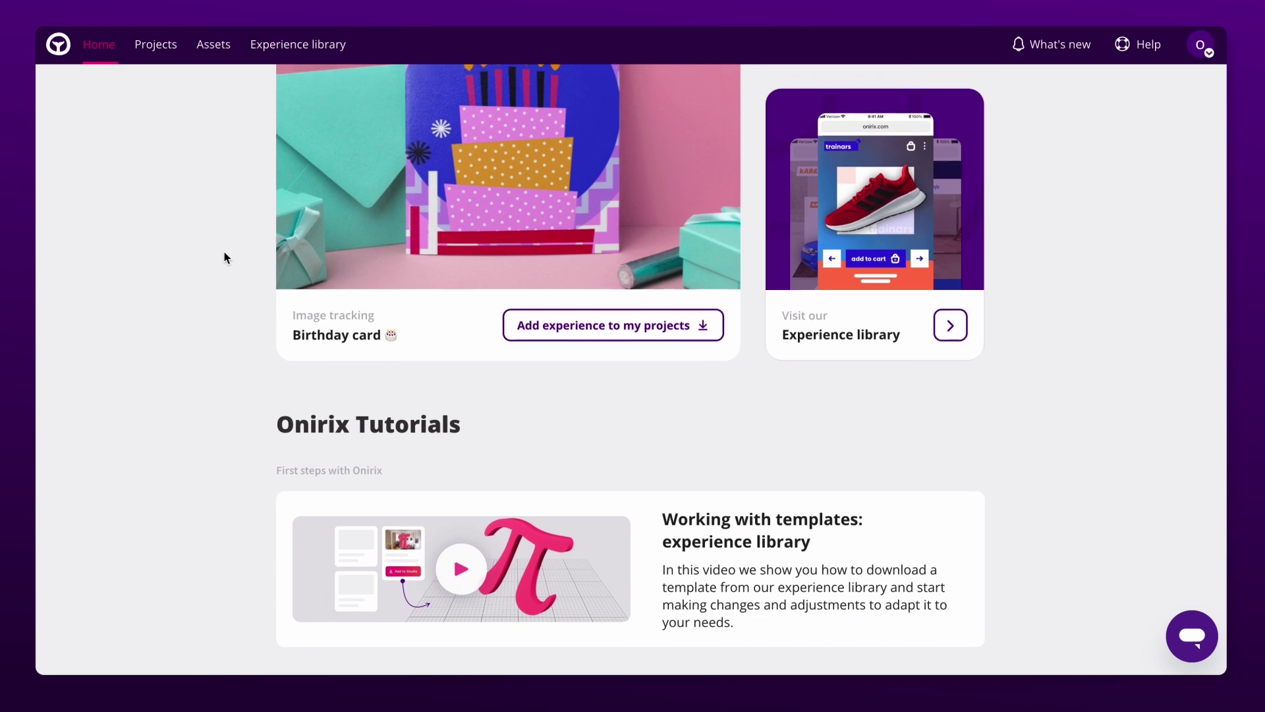
scroll(224, 257, down, 6)
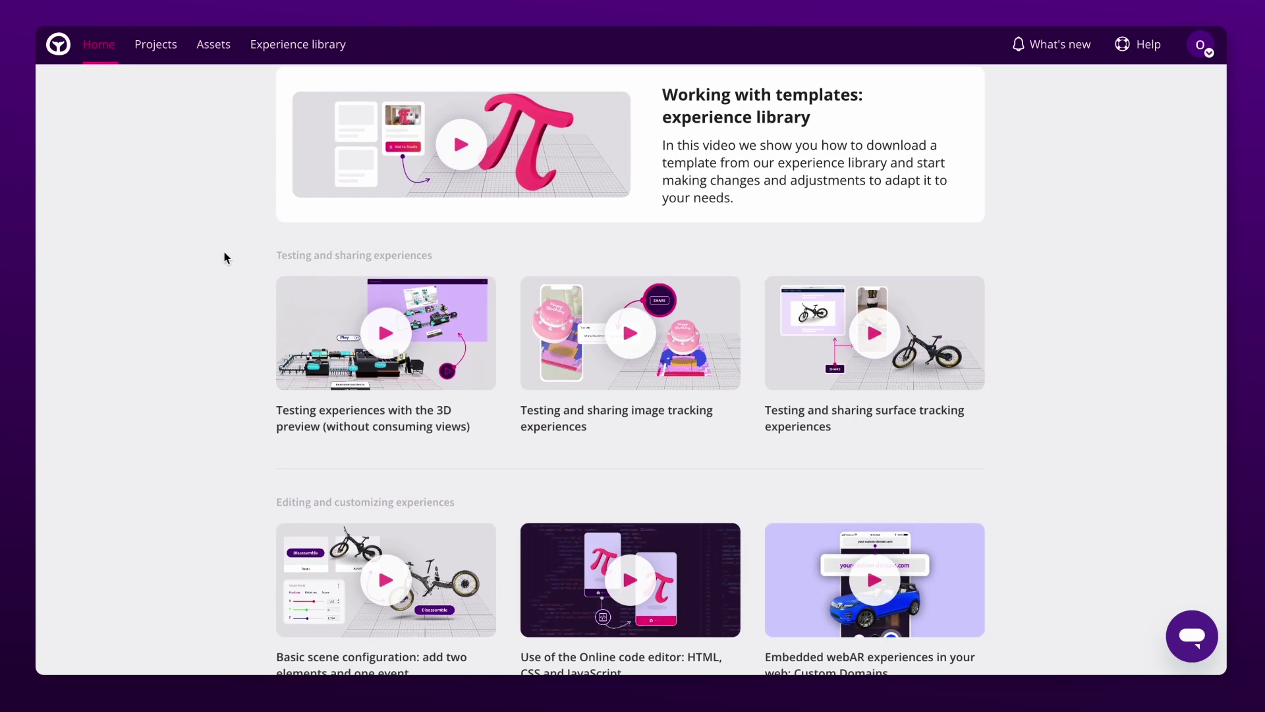
Open My projects and look through its Order options and tracking-type Filter options.
click(154, 46)
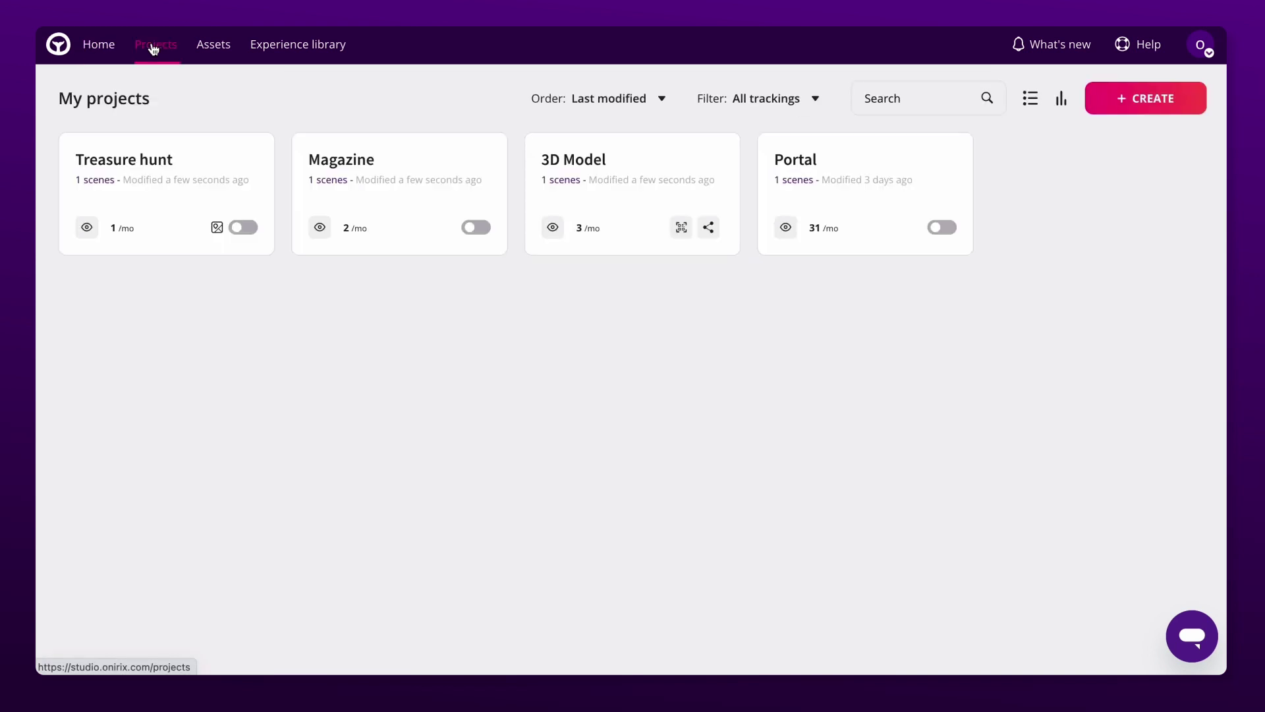
click(648, 102)
click(811, 110)
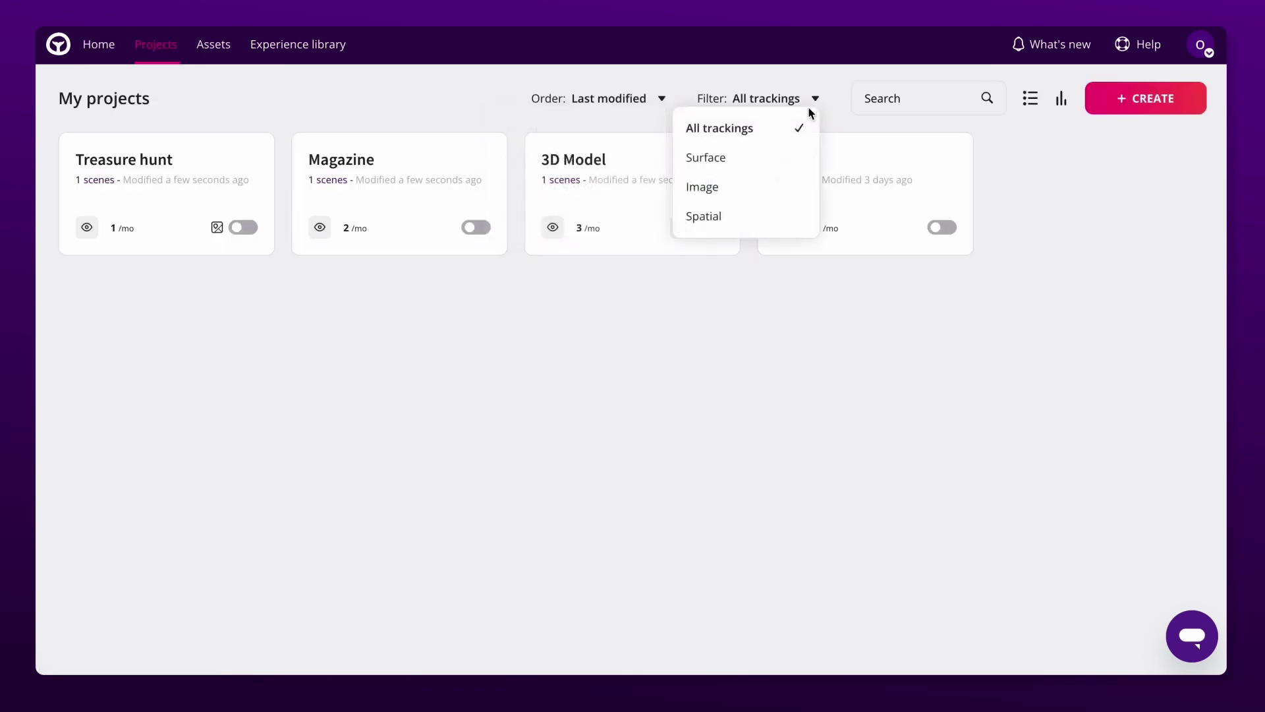
click(1063, 106)
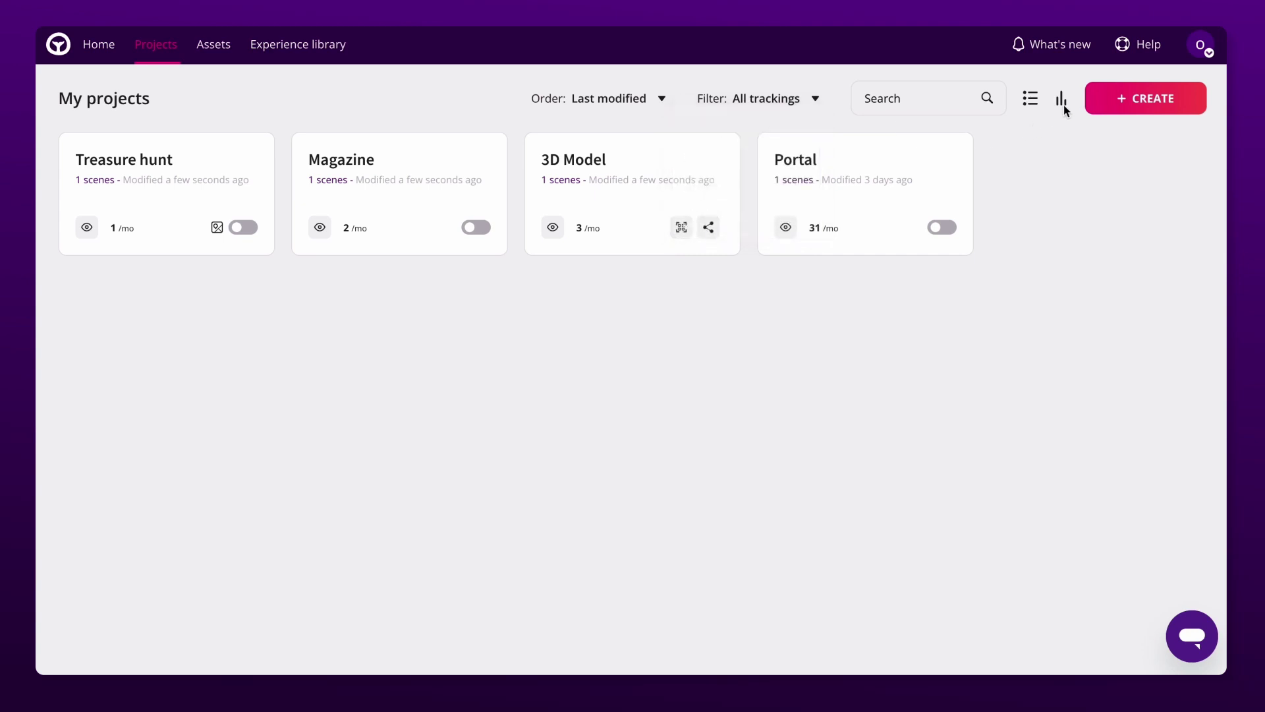
View the projects' metrics overview and Detailed views report, then go to My Assets.
click(1062, 102)
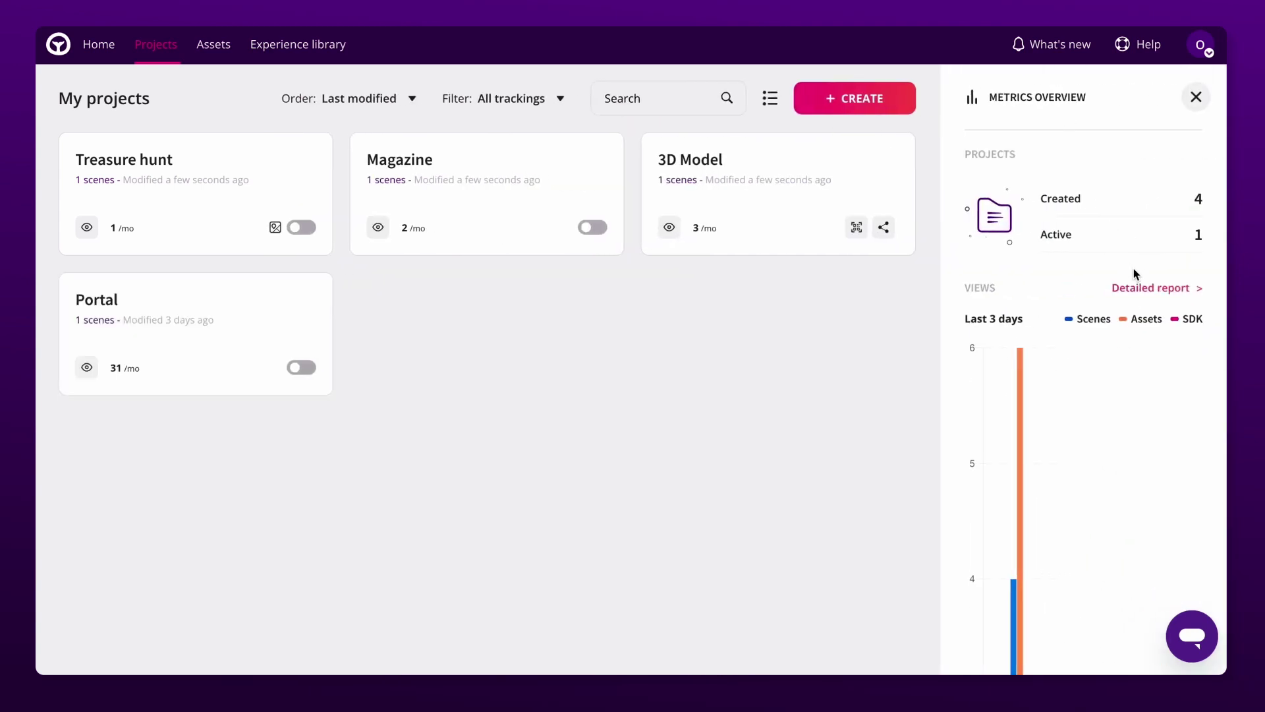
click(1147, 288)
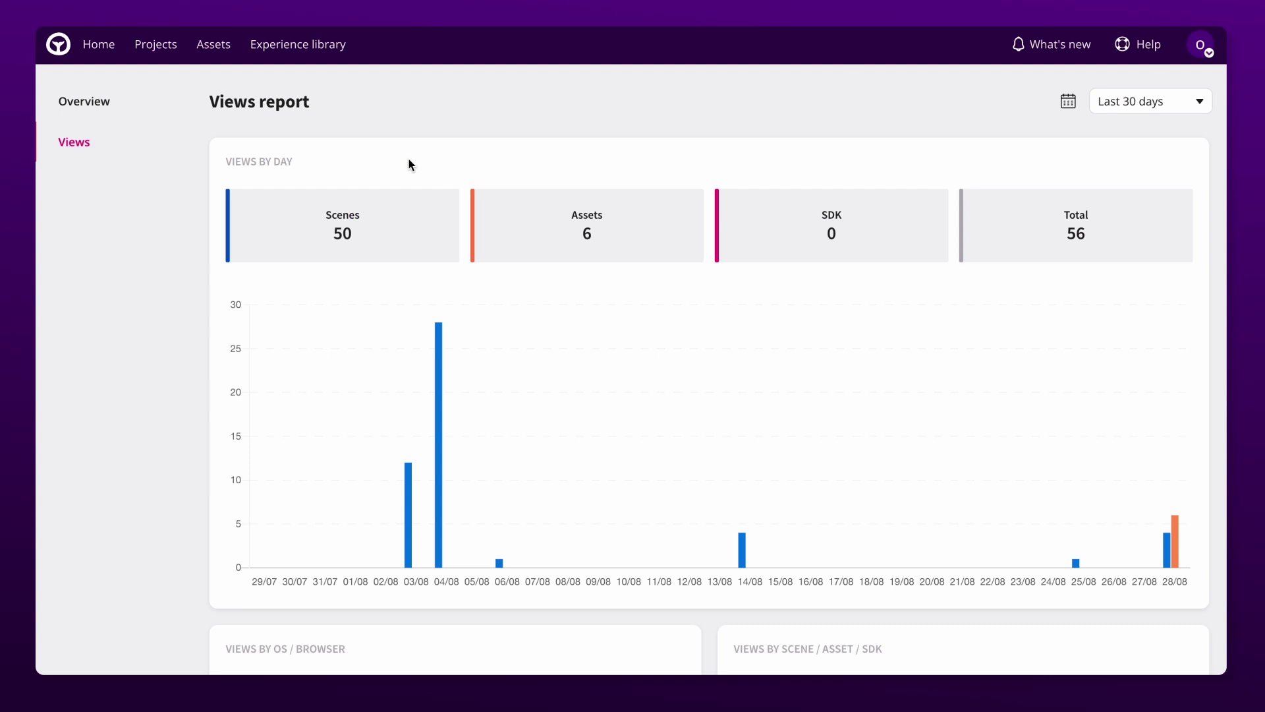
click(222, 51)
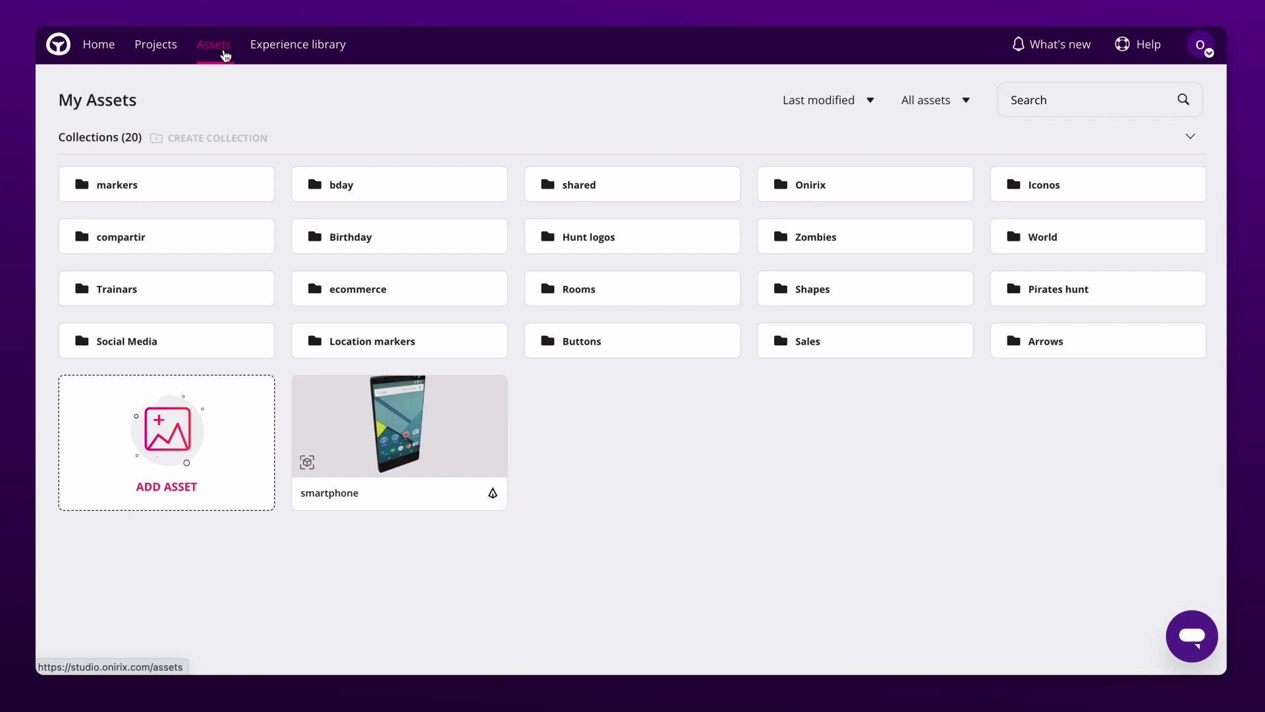
click(397, 435)
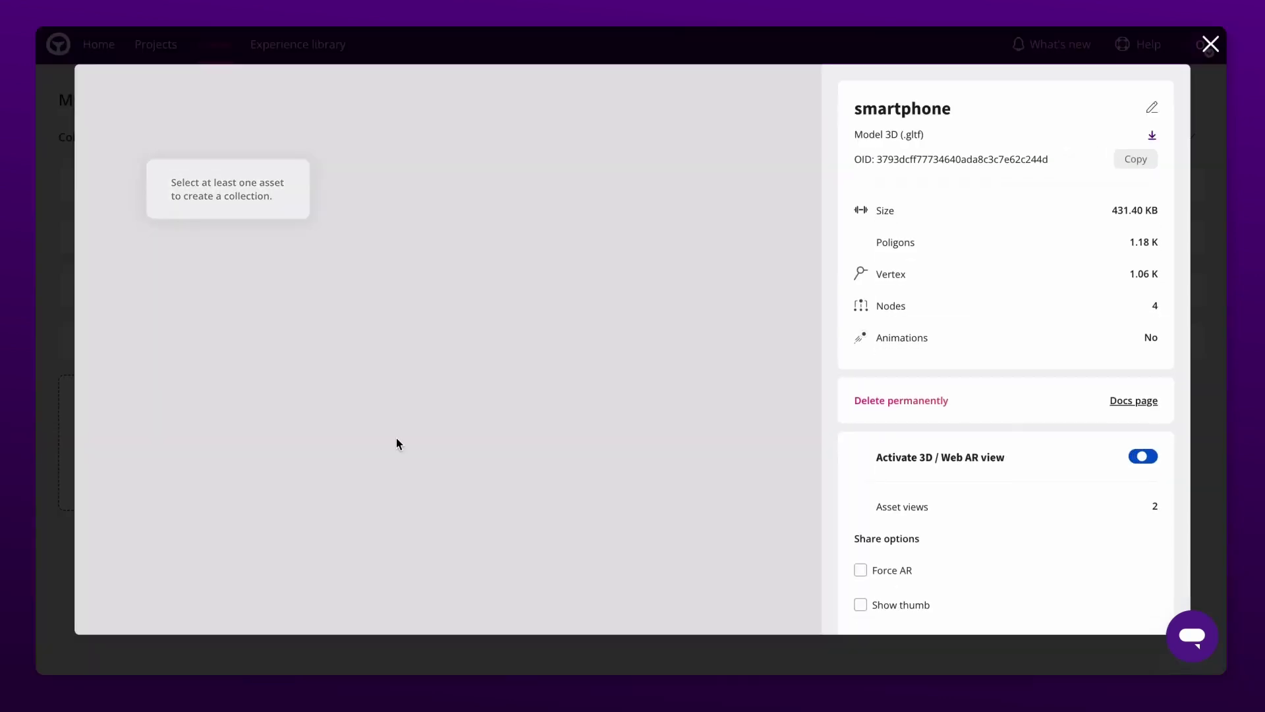
drag(396, 438, 439, 397)
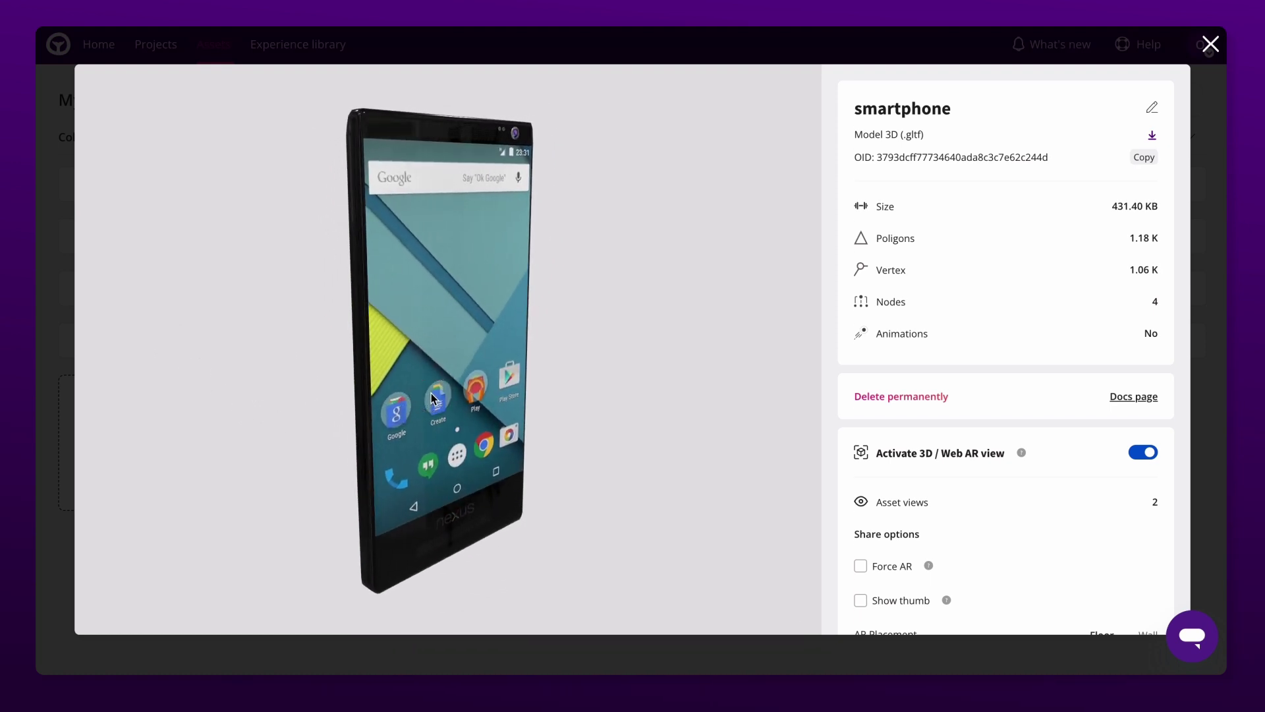
click(1212, 46)
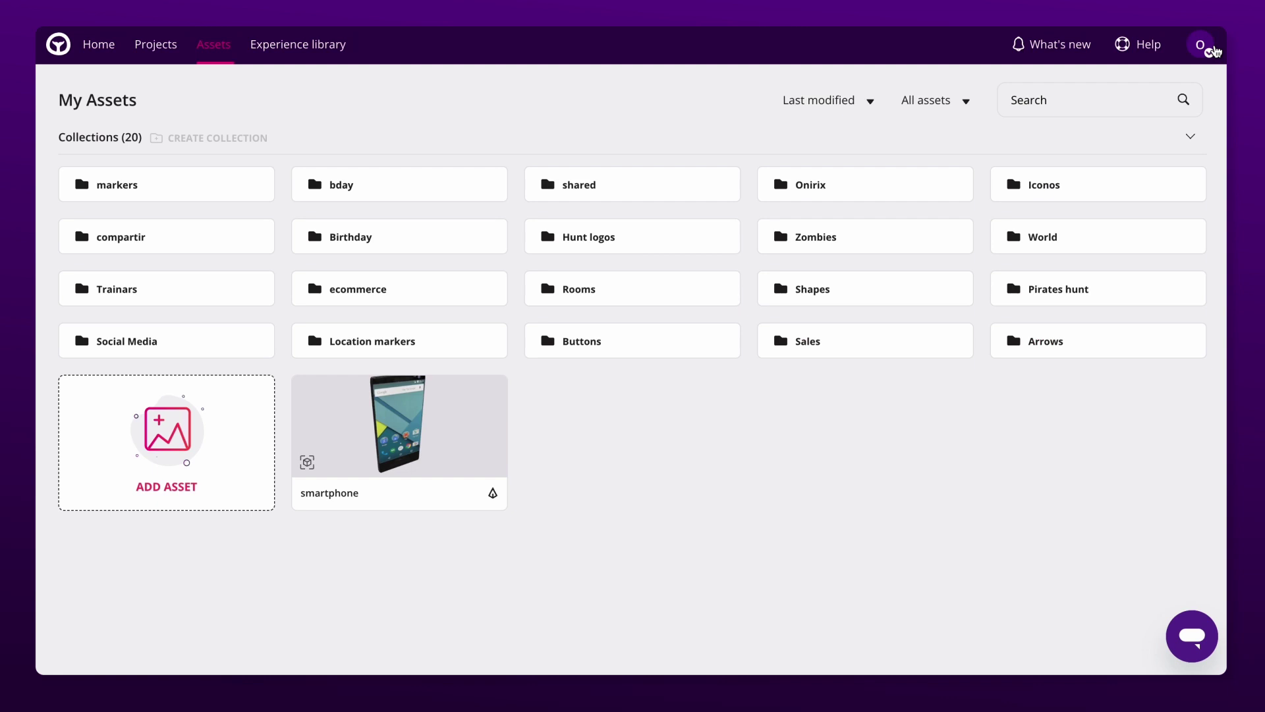
Read through the What's new announcements, close them, and bring up the Help menu.
click(1072, 45)
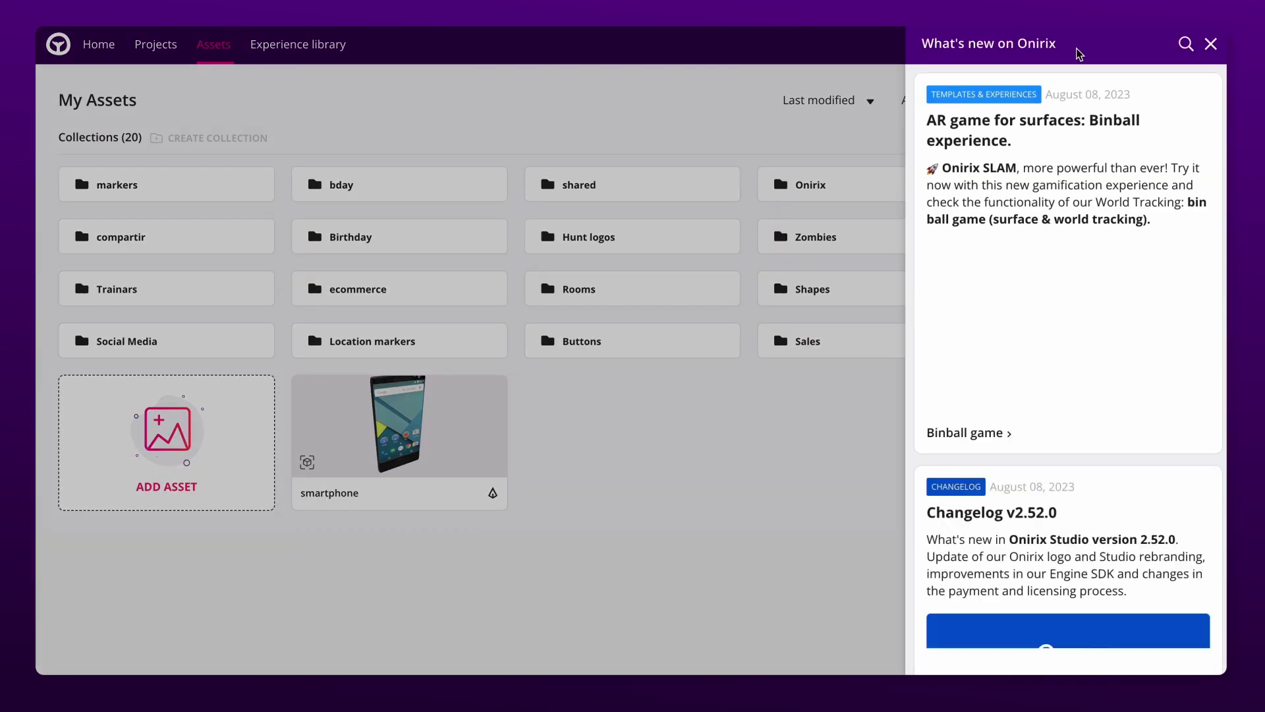
scroll(1101, 164, down, 5)
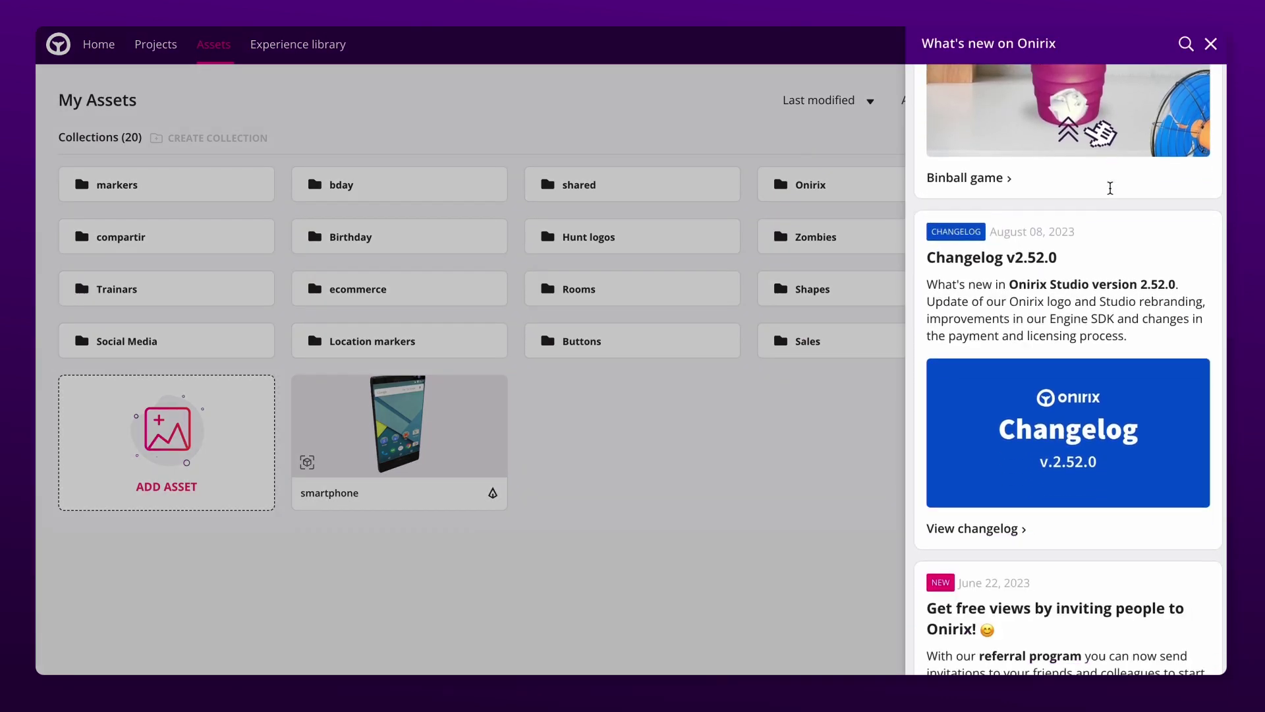
scroll(1111, 188, down, 6)
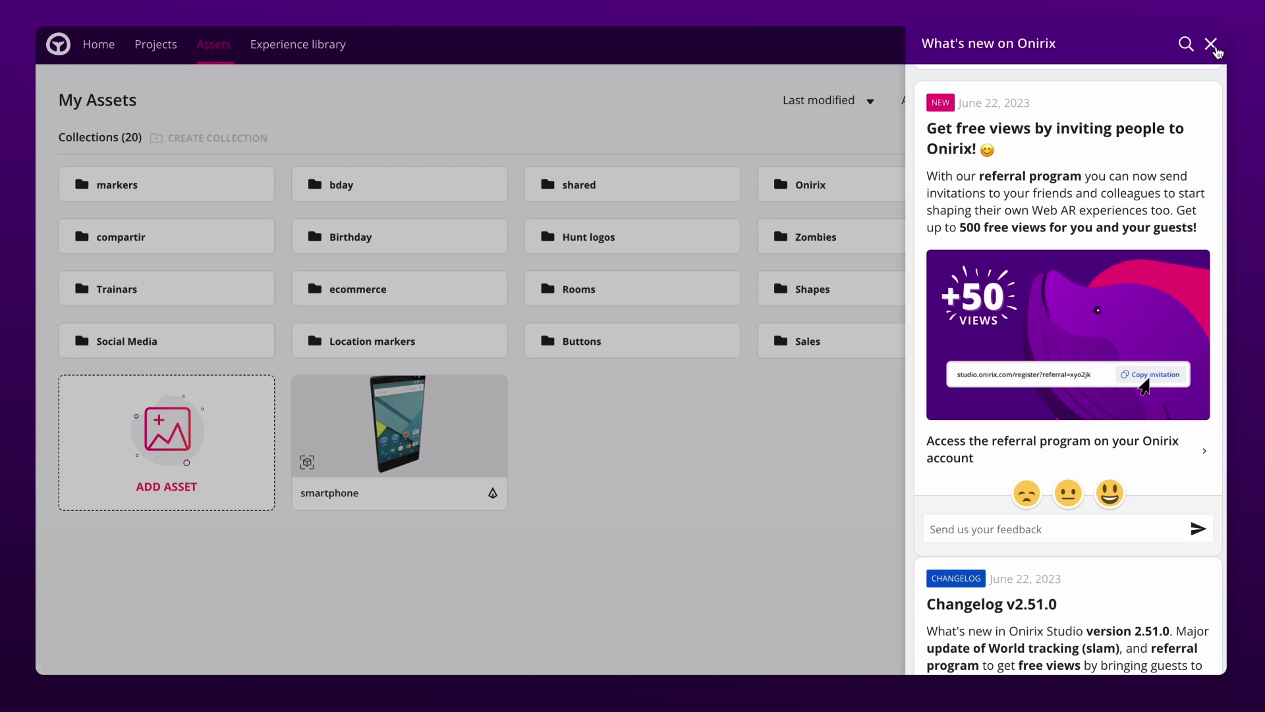
click(1216, 49)
click(1155, 48)
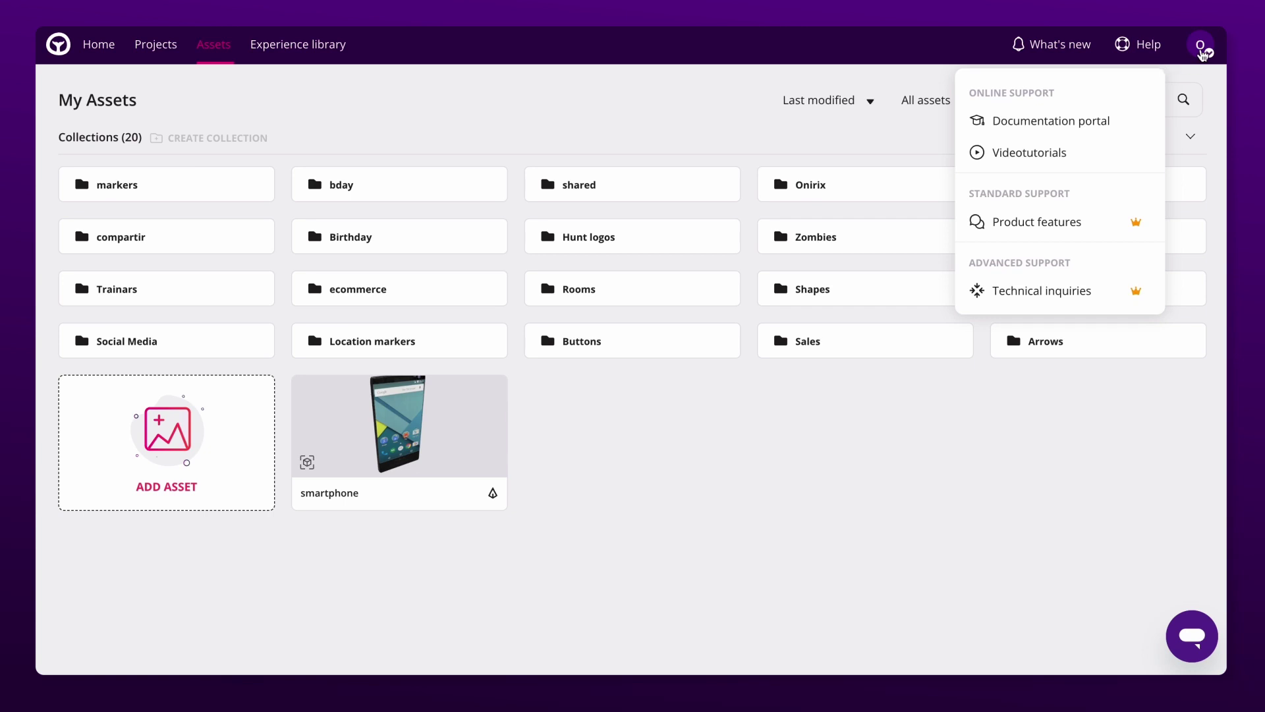
Copy the referral invitation link from My account's Referrals page, then go to Experience library.
click(1203, 55)
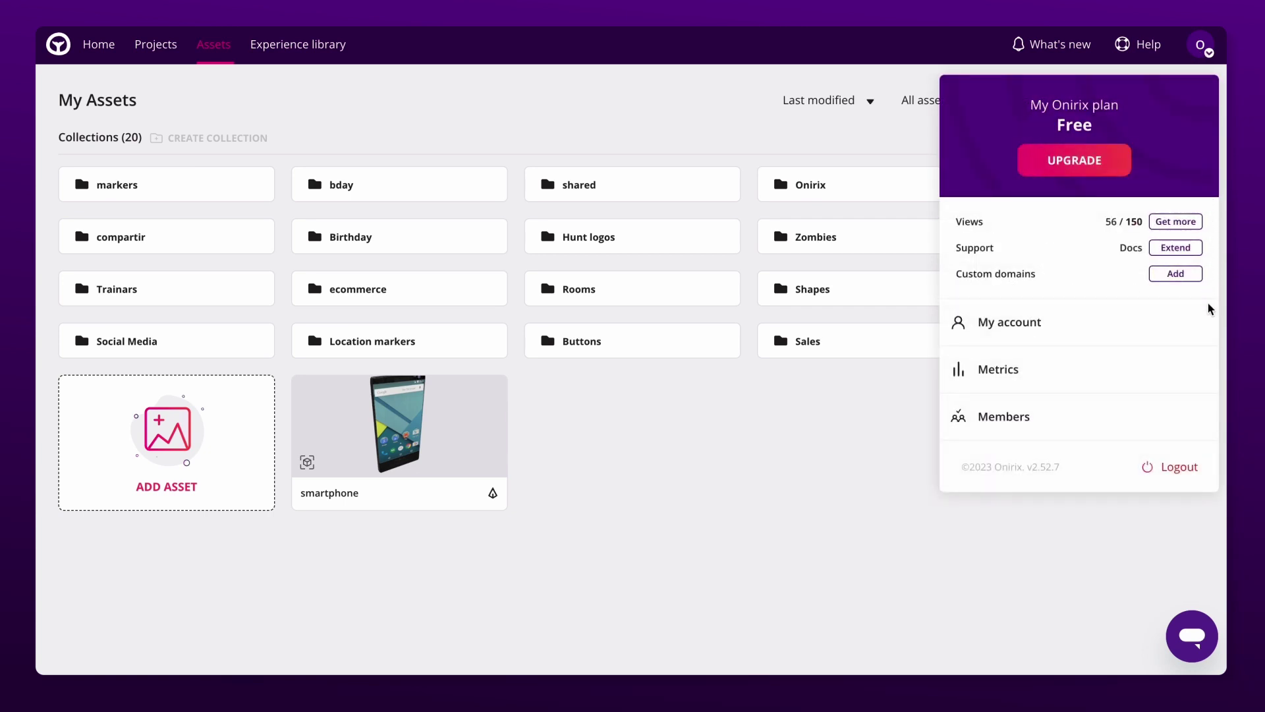
click(1204, 335)
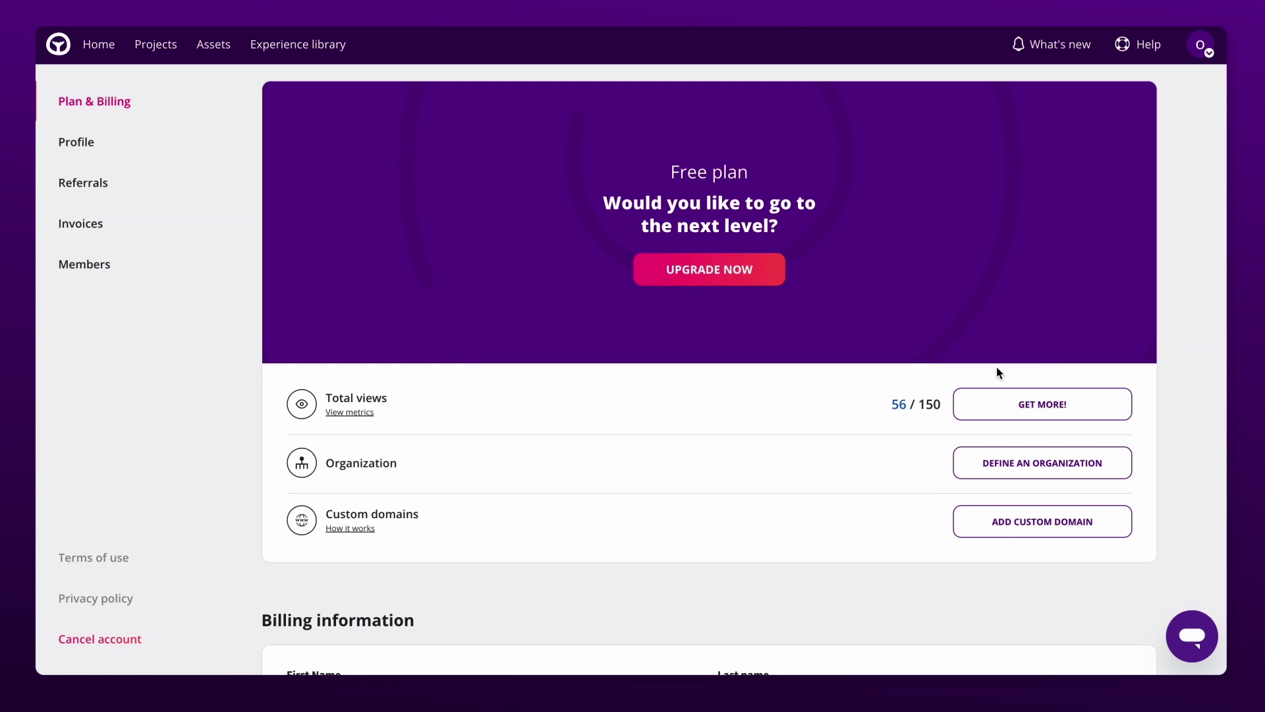
click(102, 189)
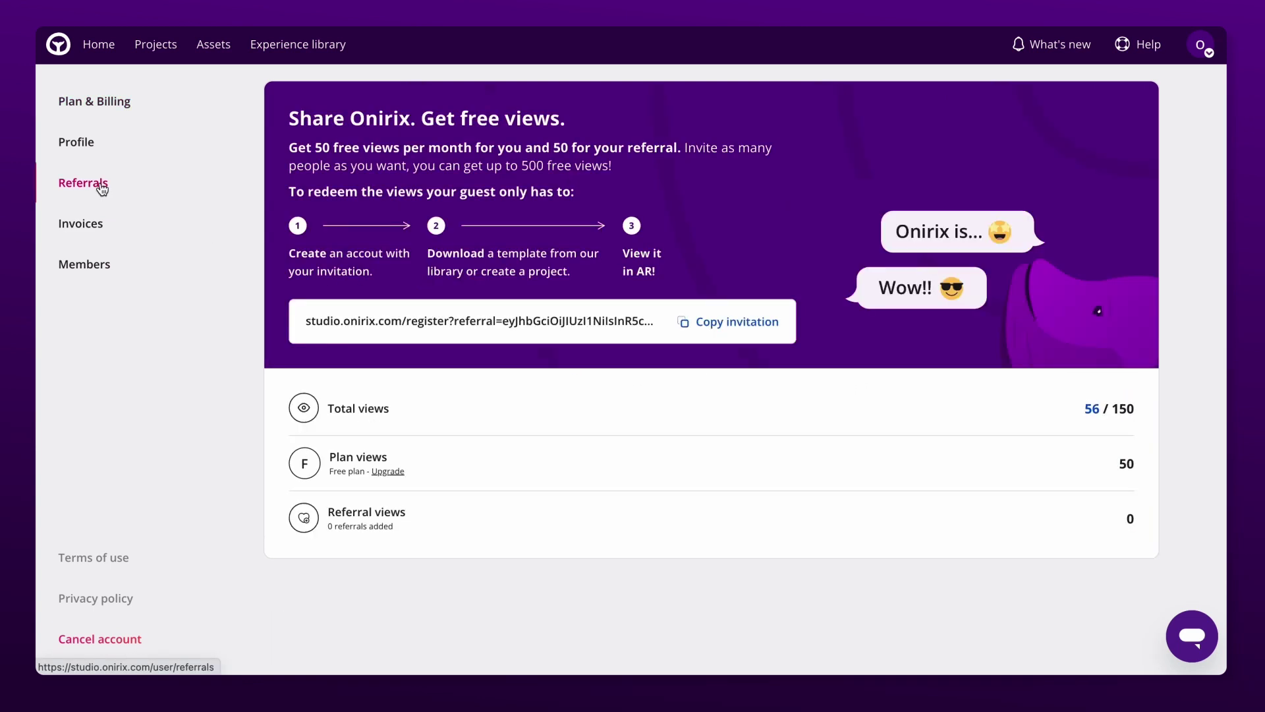
click(741, 324)
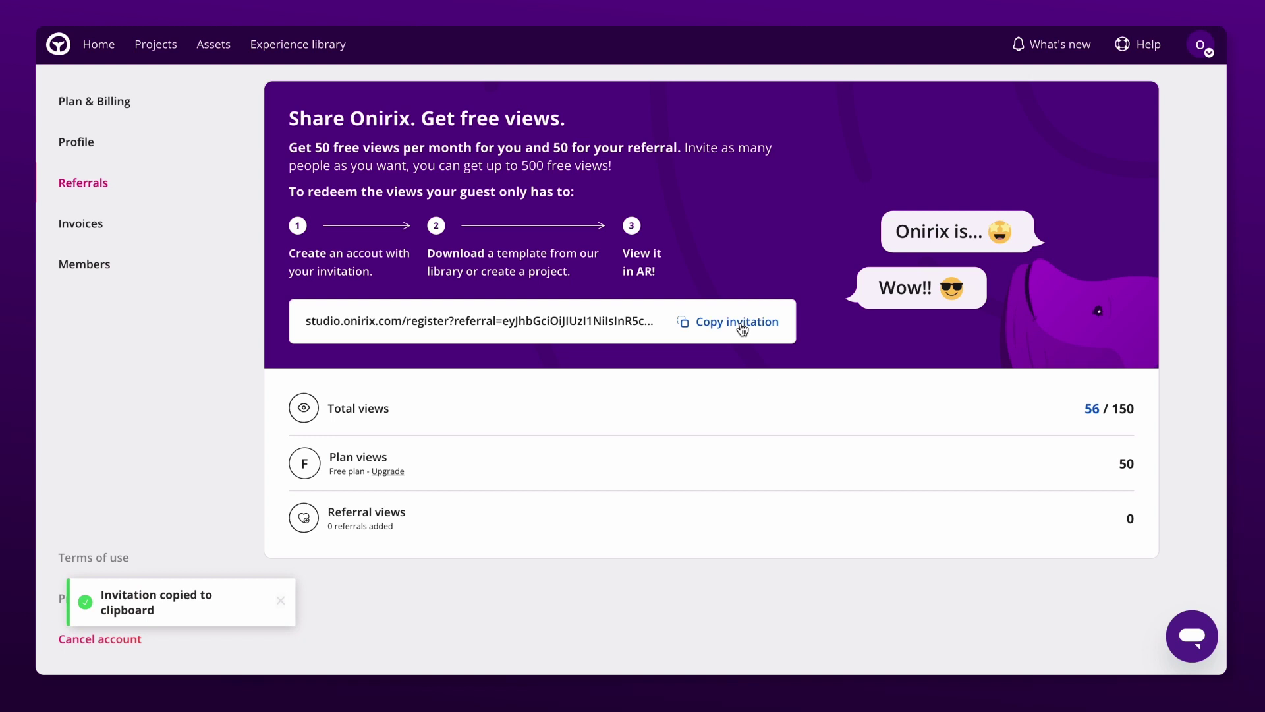
click(345, 58)
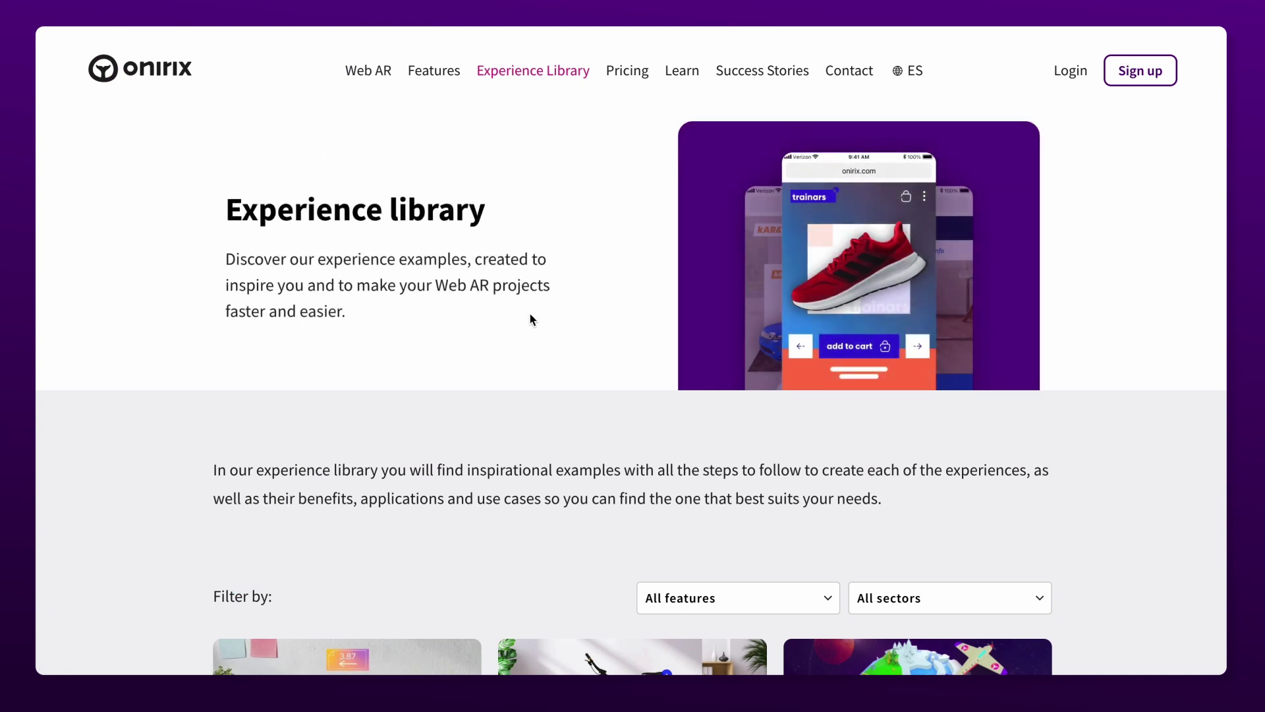
Filter the Experience library by the Events & Festivals sector.
scroll(562, 333, down, 5)
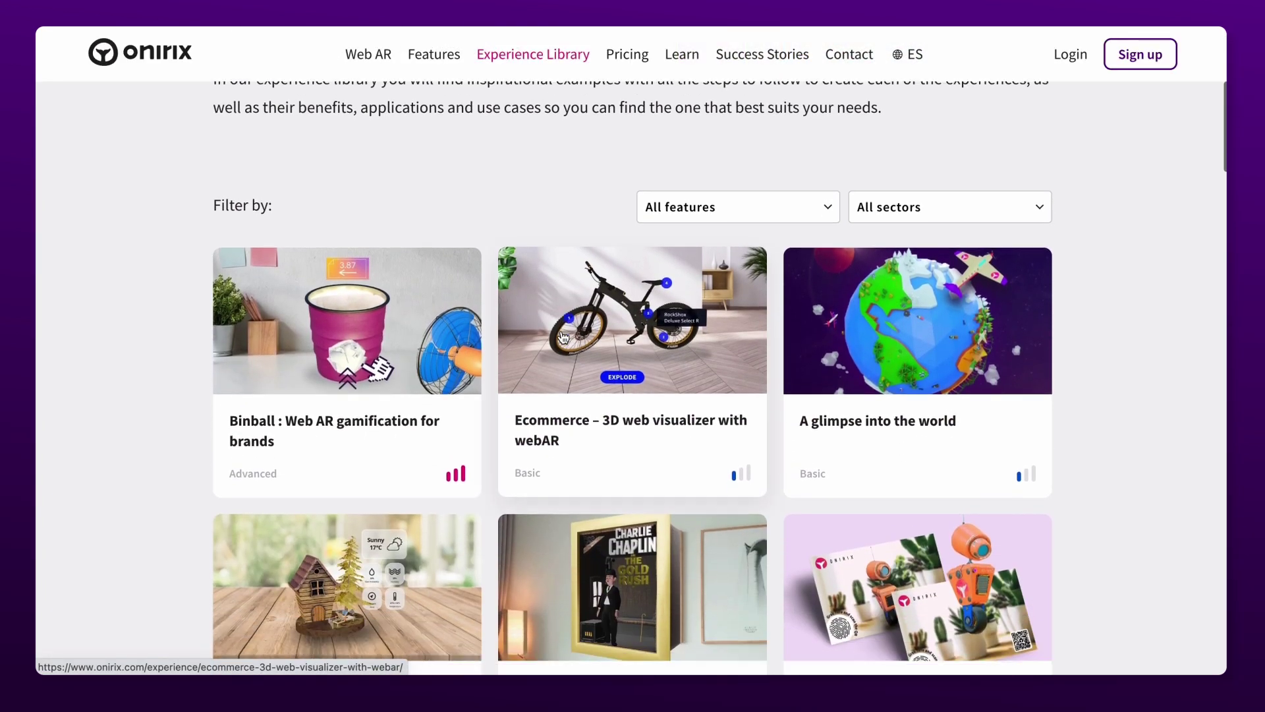
scroll(562, 334, down, 1)
click(795, 149)
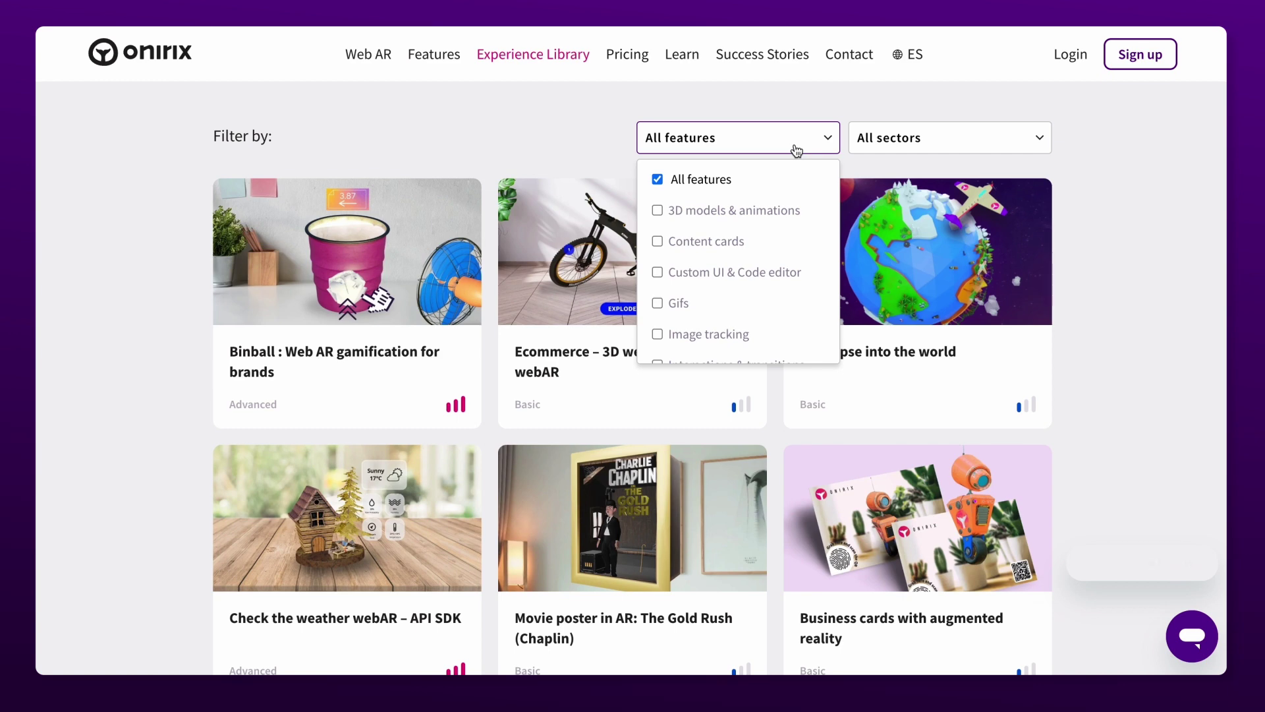
click(910, 151)
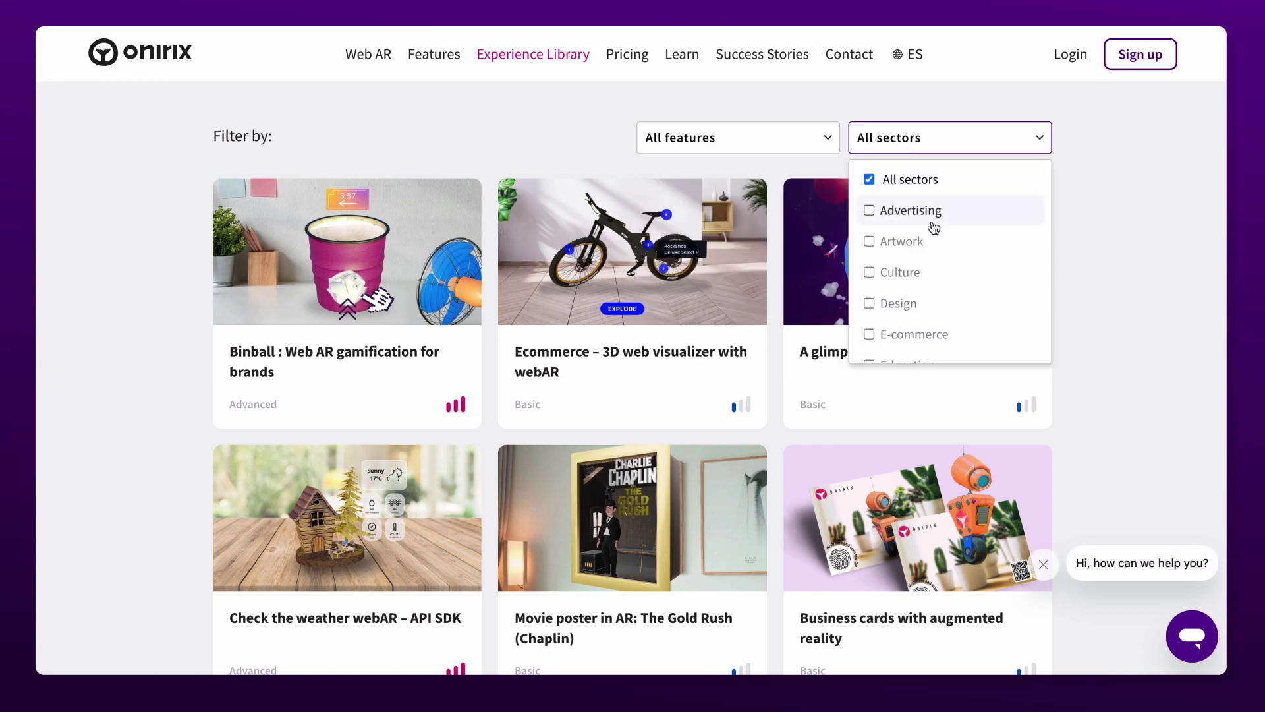
scroll(960, 331, down, 1)
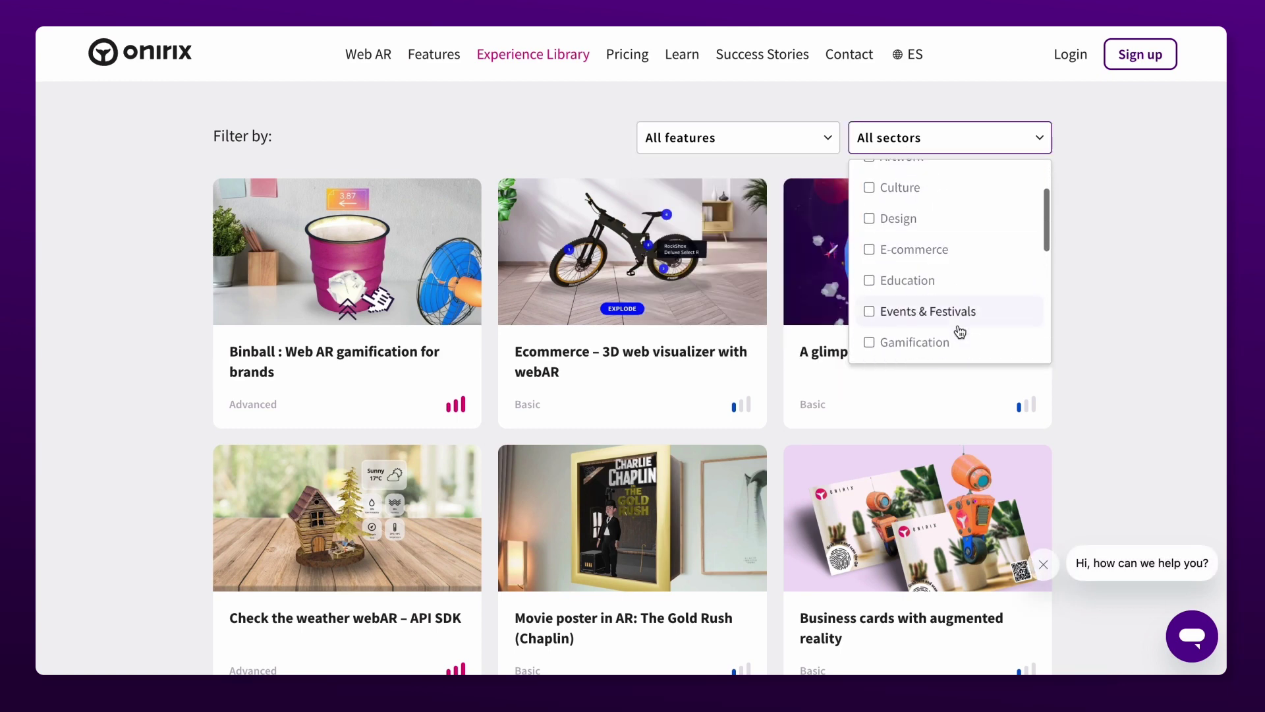
click(935, 315)
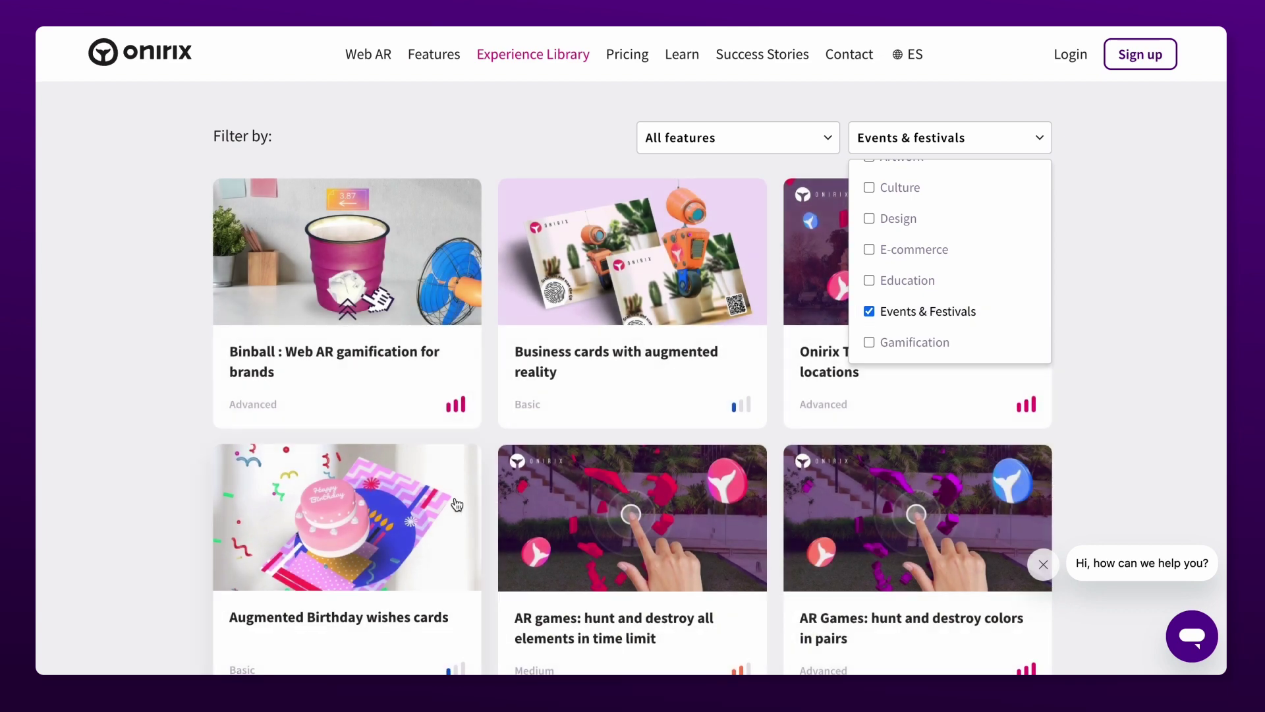
Add the Augmented Birthday wishes cards template to Studio and open the Birthday card project.
click(402, 511)
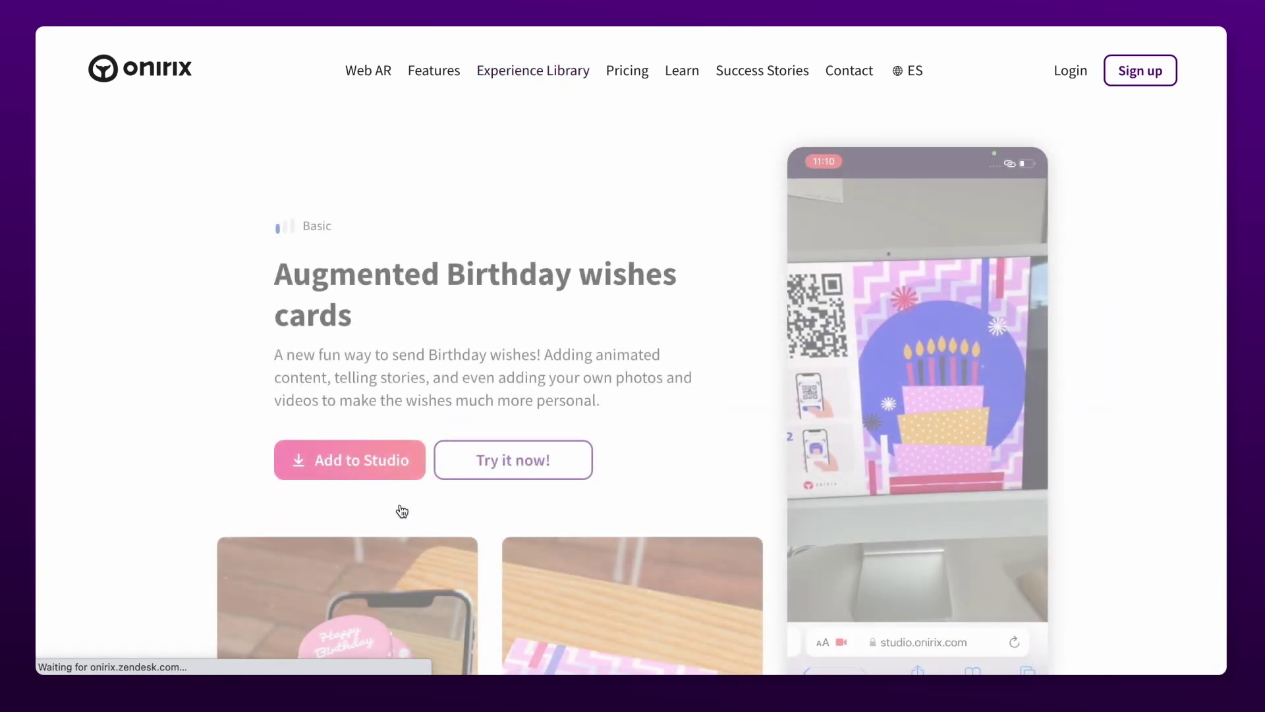
click(362, 461)
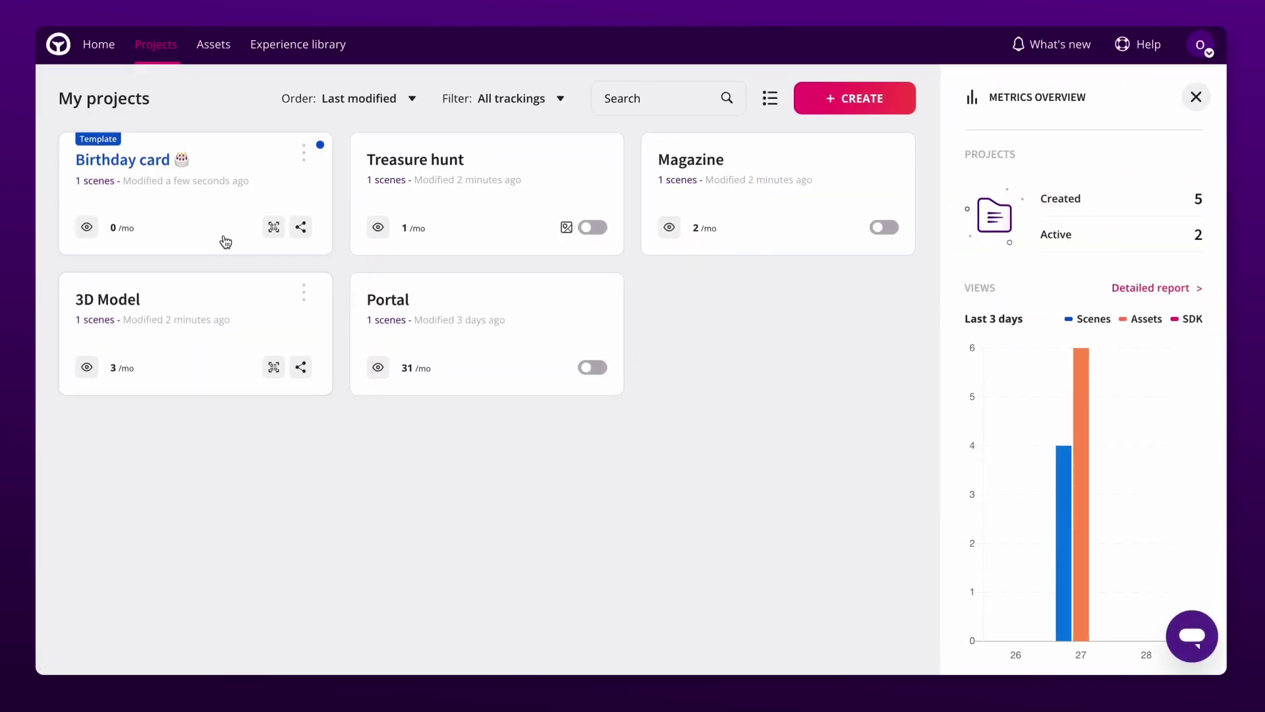
click(217, 214)
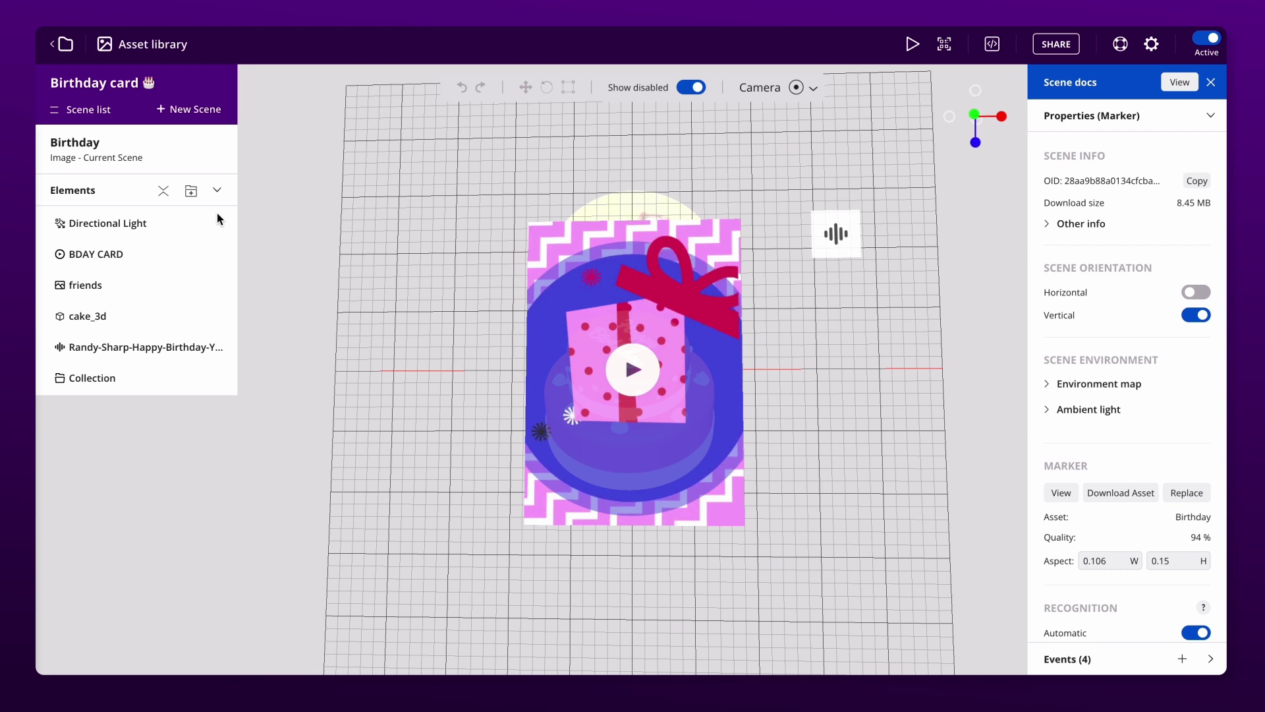
Test the Birthday scene in AR on a phone, then orbit the viewport around the card.
click(944, 45)
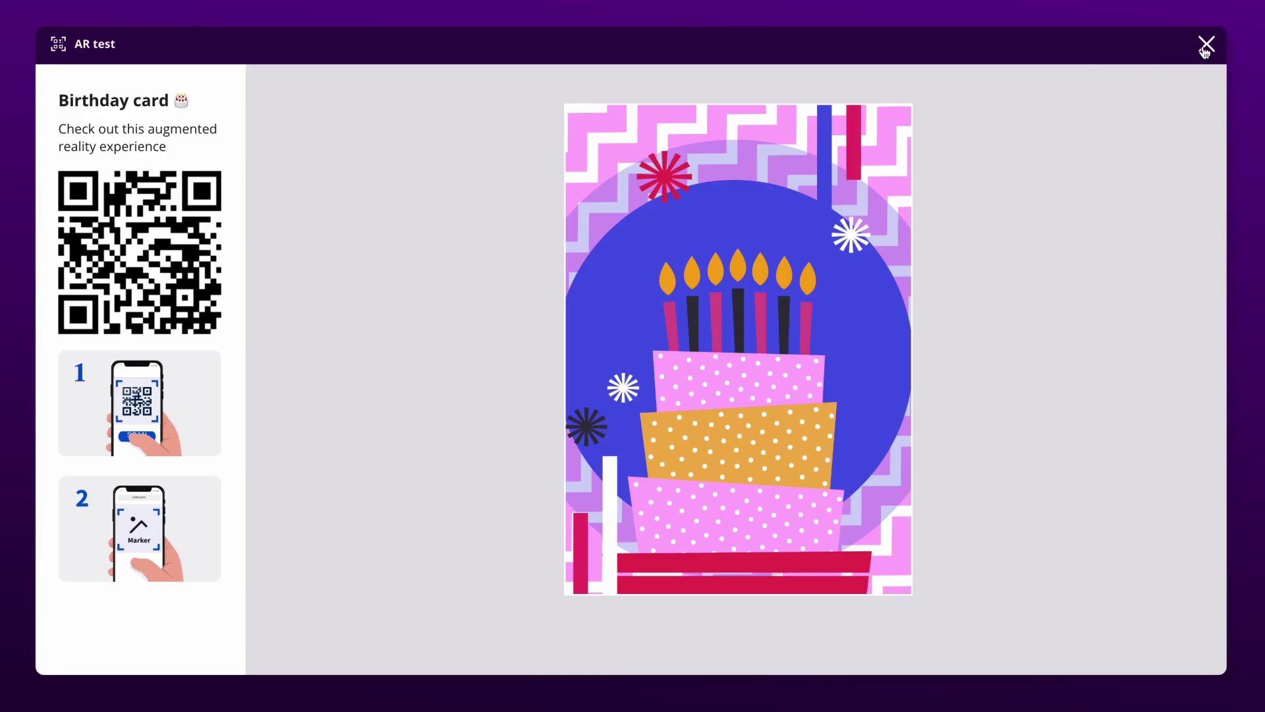
click(1206, 45)
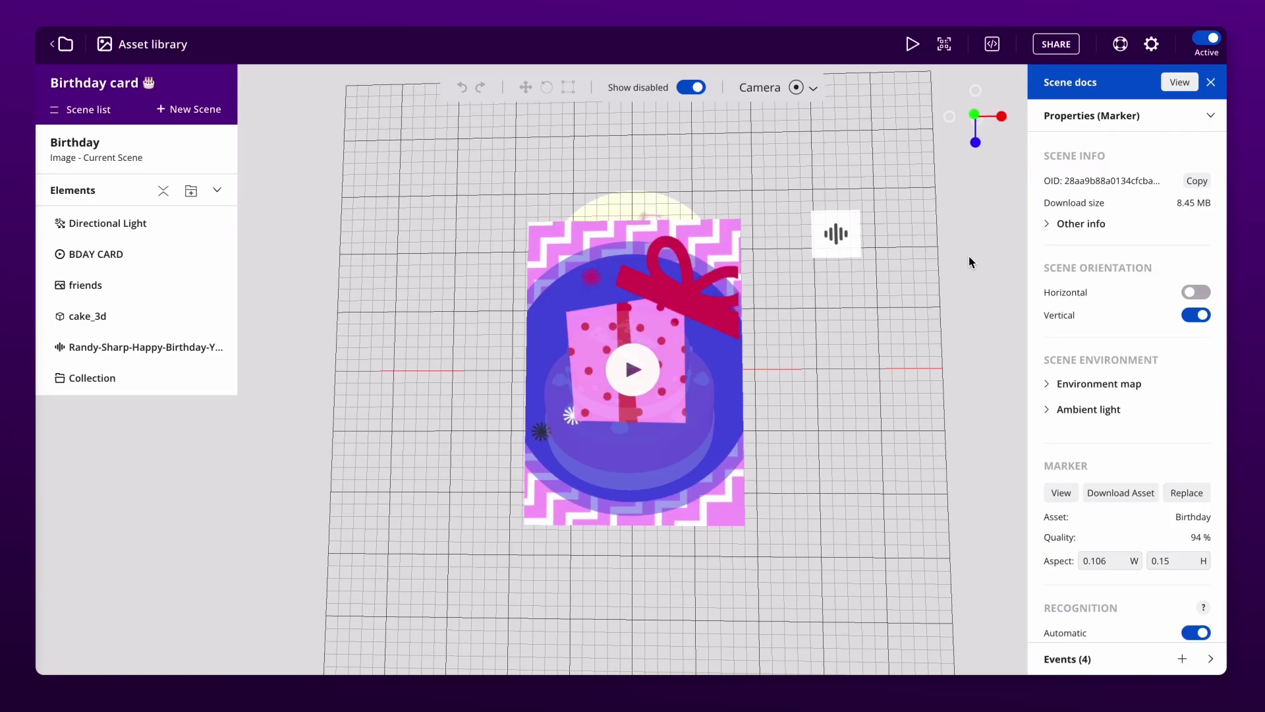
mouse_move(934, 295)
mouse_down()
mouse_move(830, 346)
mouse_move(712, 330)
mouse_move(859, 359)
mouse_move(925, 306)
mouse_move(926, 283)
mouse_move(940, 305)
mouse_up()
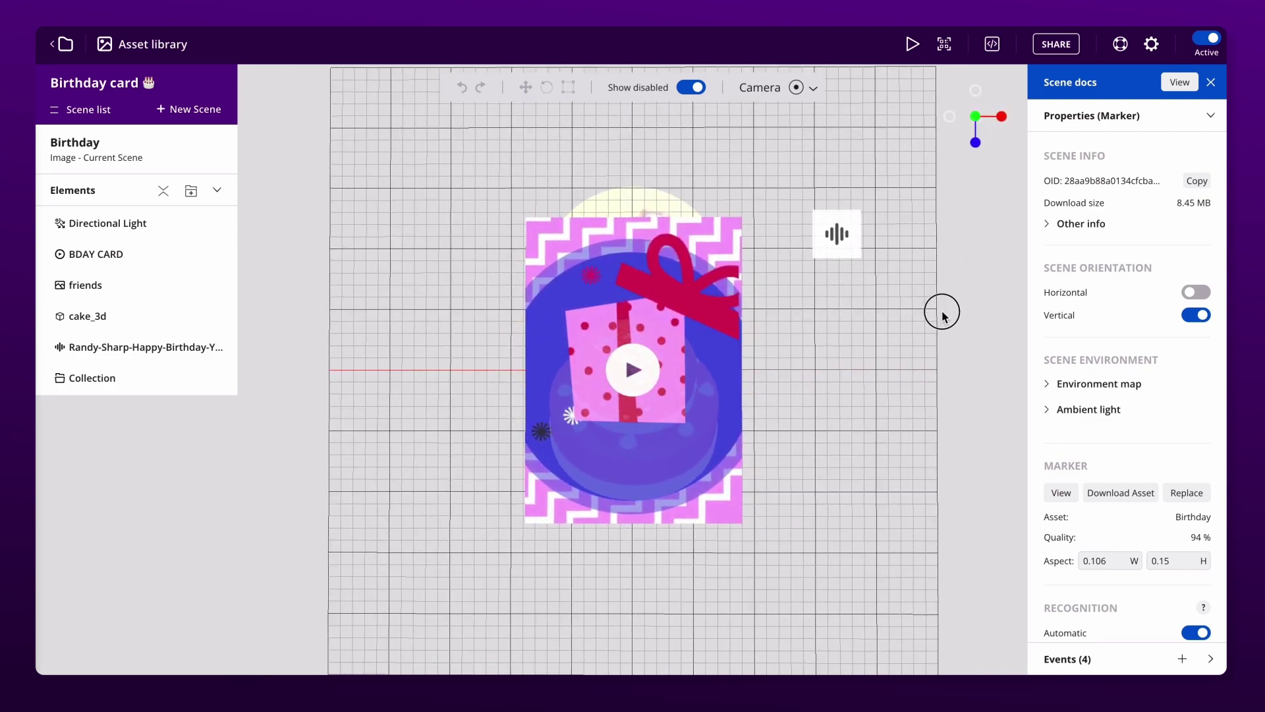
Toggle Show disabled off and on, then preview the friends element's 1596×1589 PNG photo.
click(691, 92)
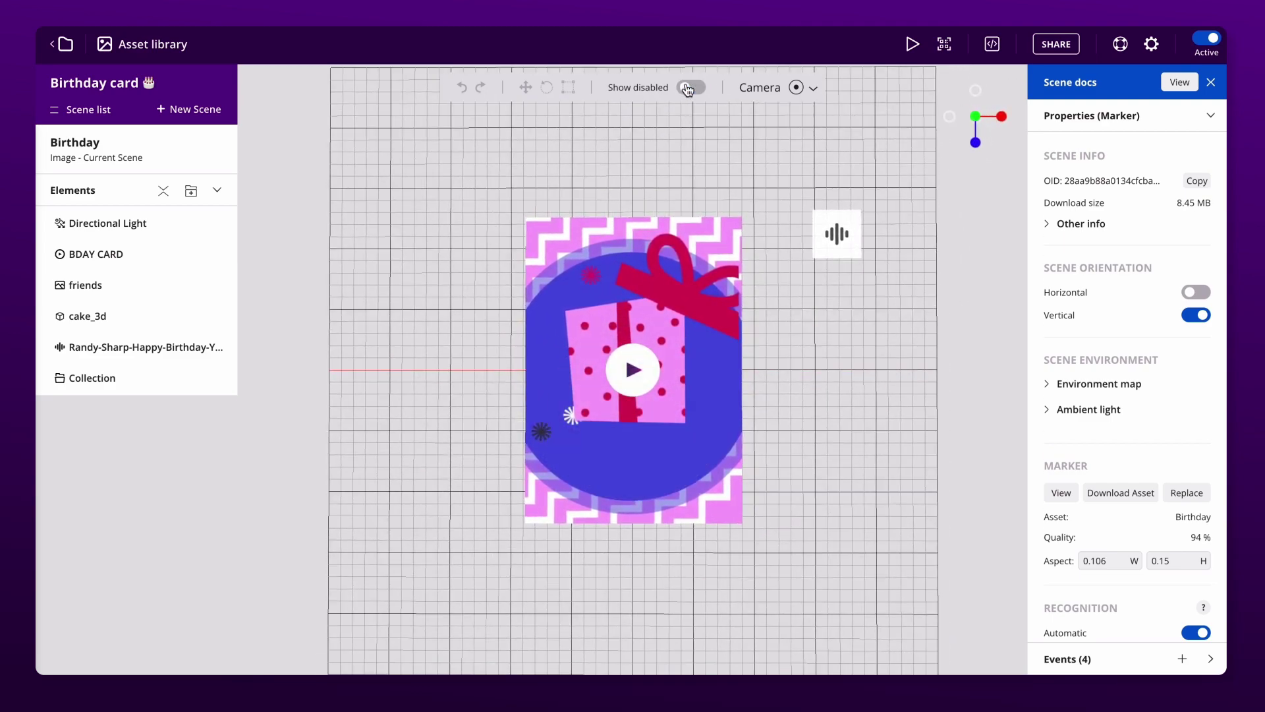
click(688, 90)
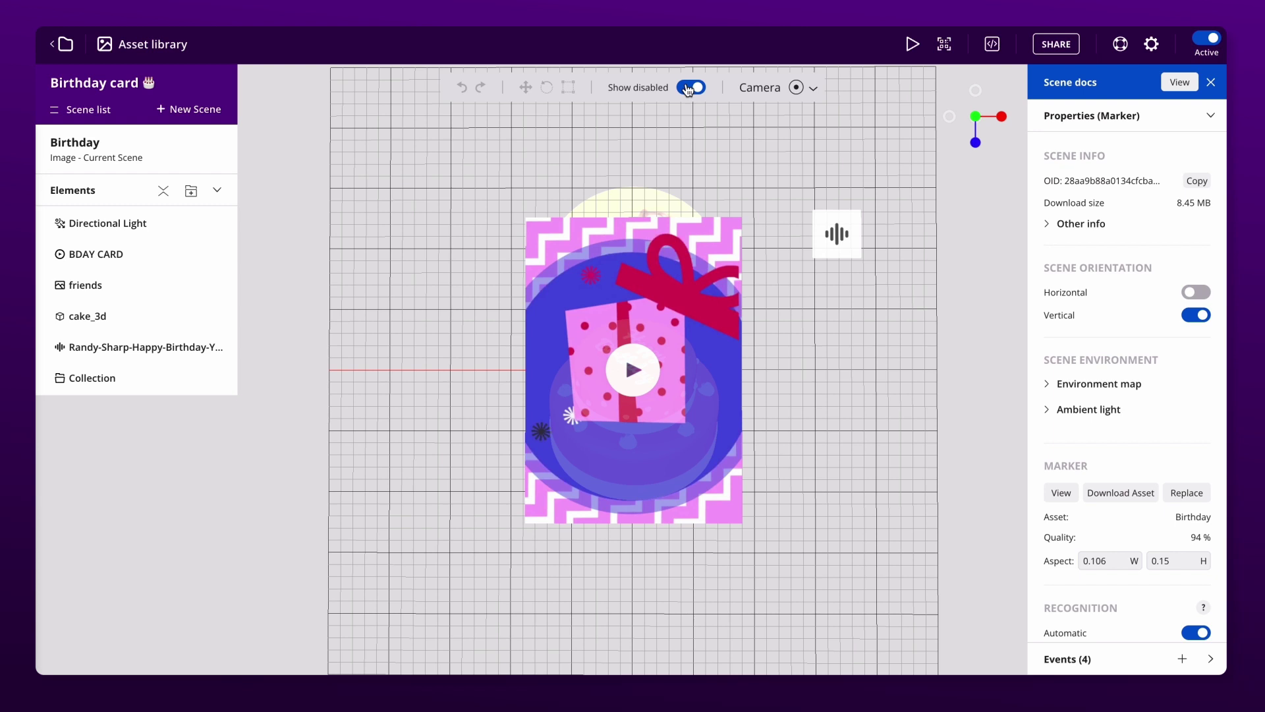
click(135, 292)
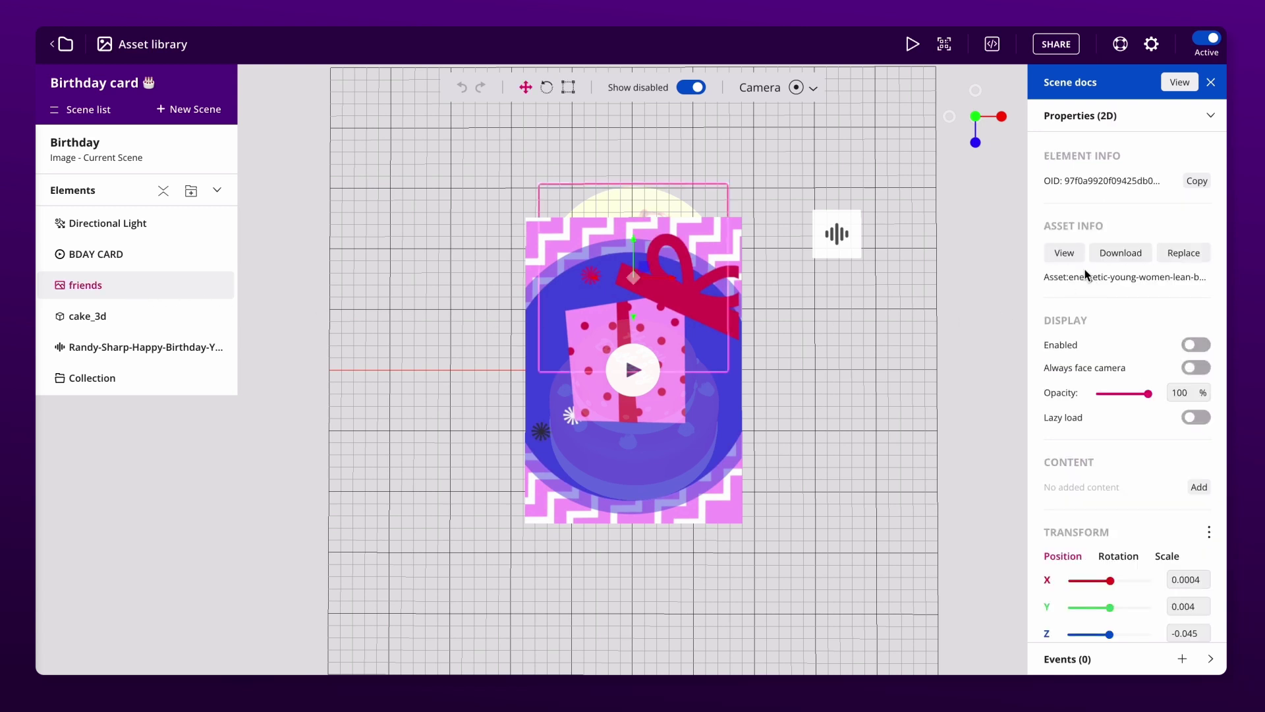
click(1065, 254)
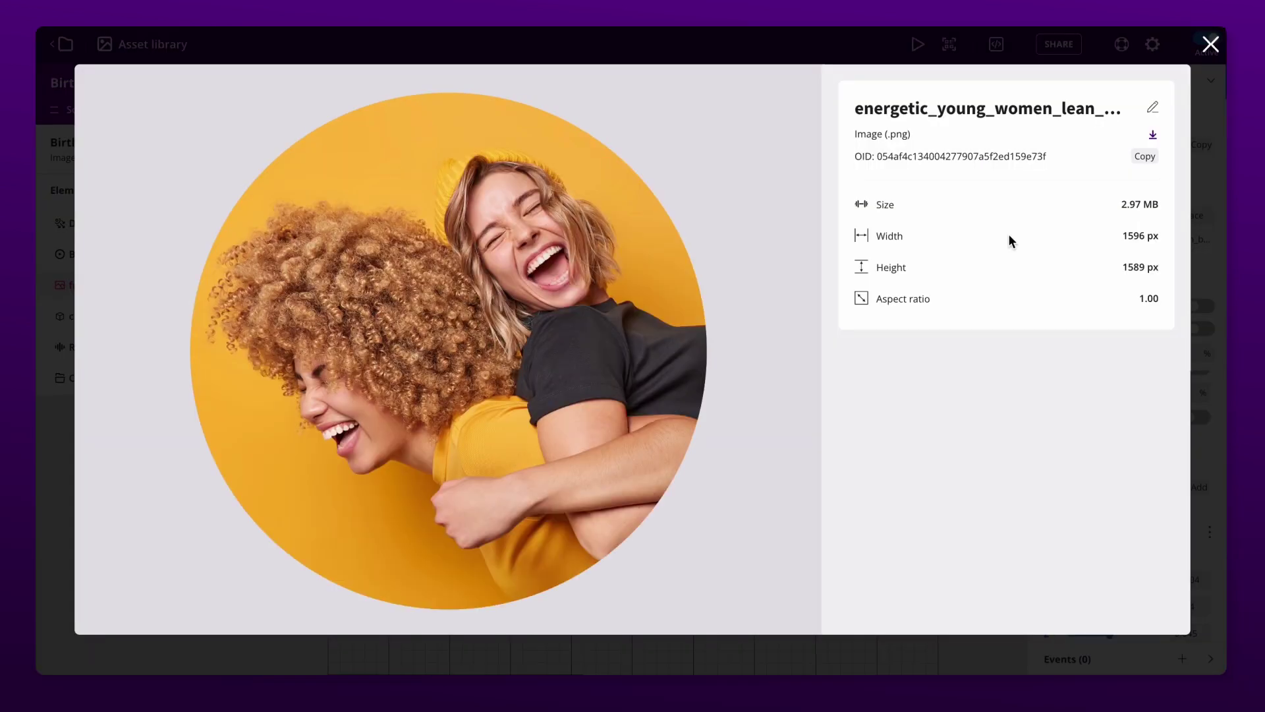
click(1212, 45)
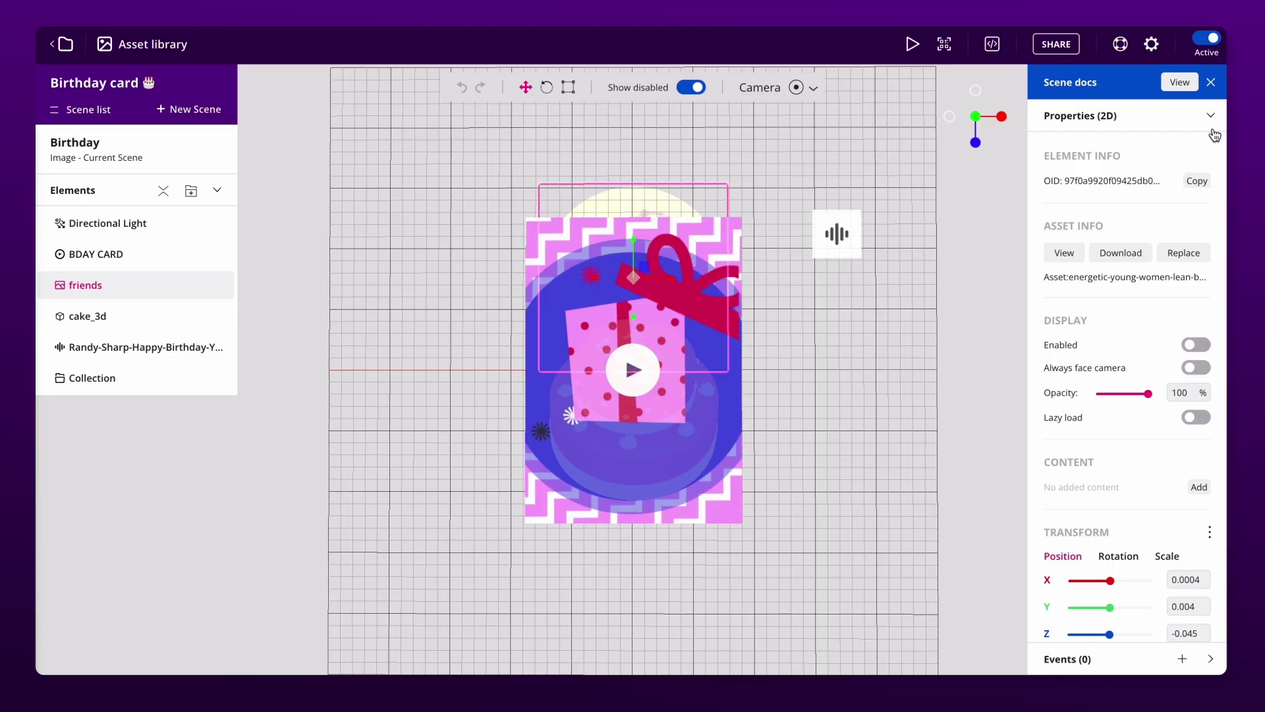
Upload Birthday pic.png as a new asset and swap it in for the friends photo.
click(1204, 257)
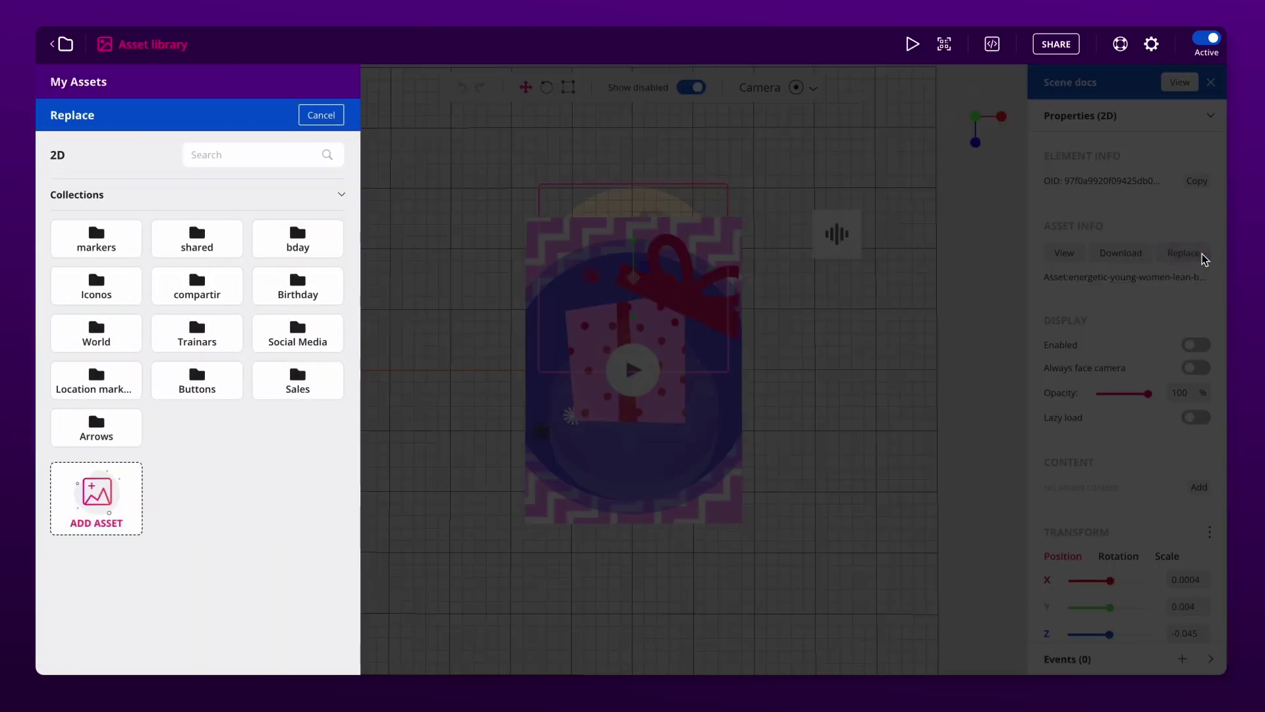
click(126, 504)
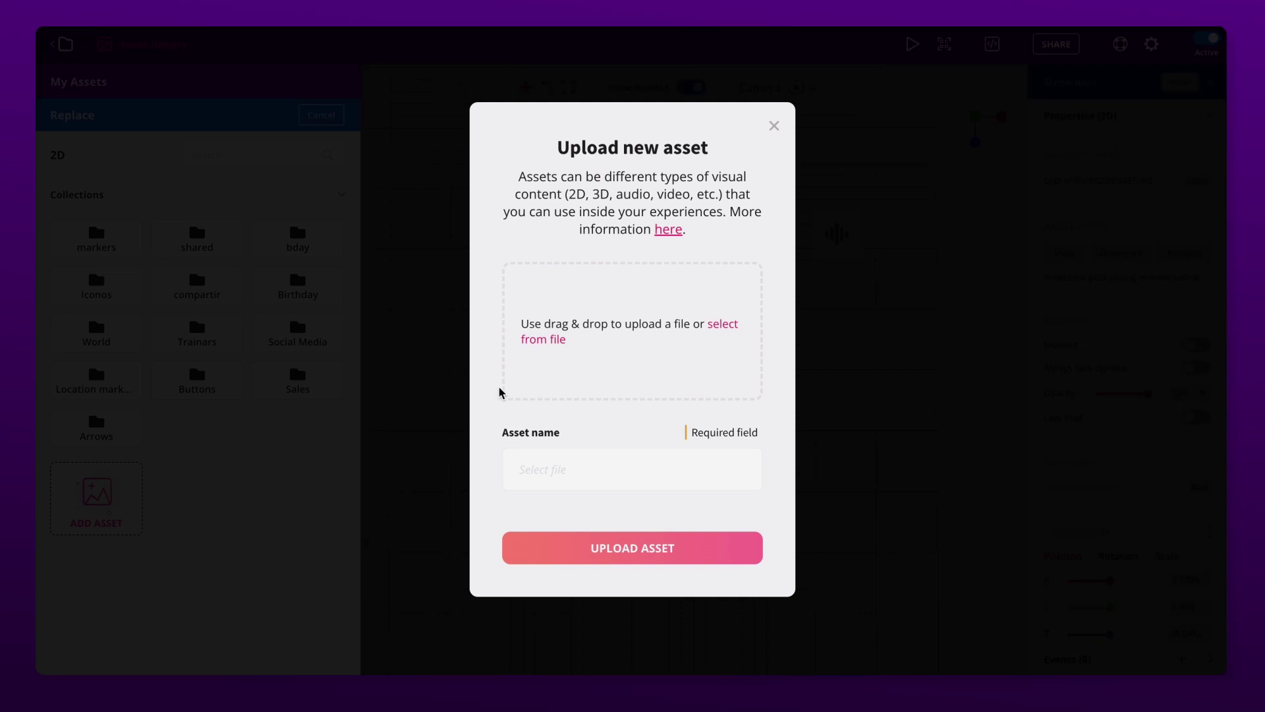
click(556, 344)
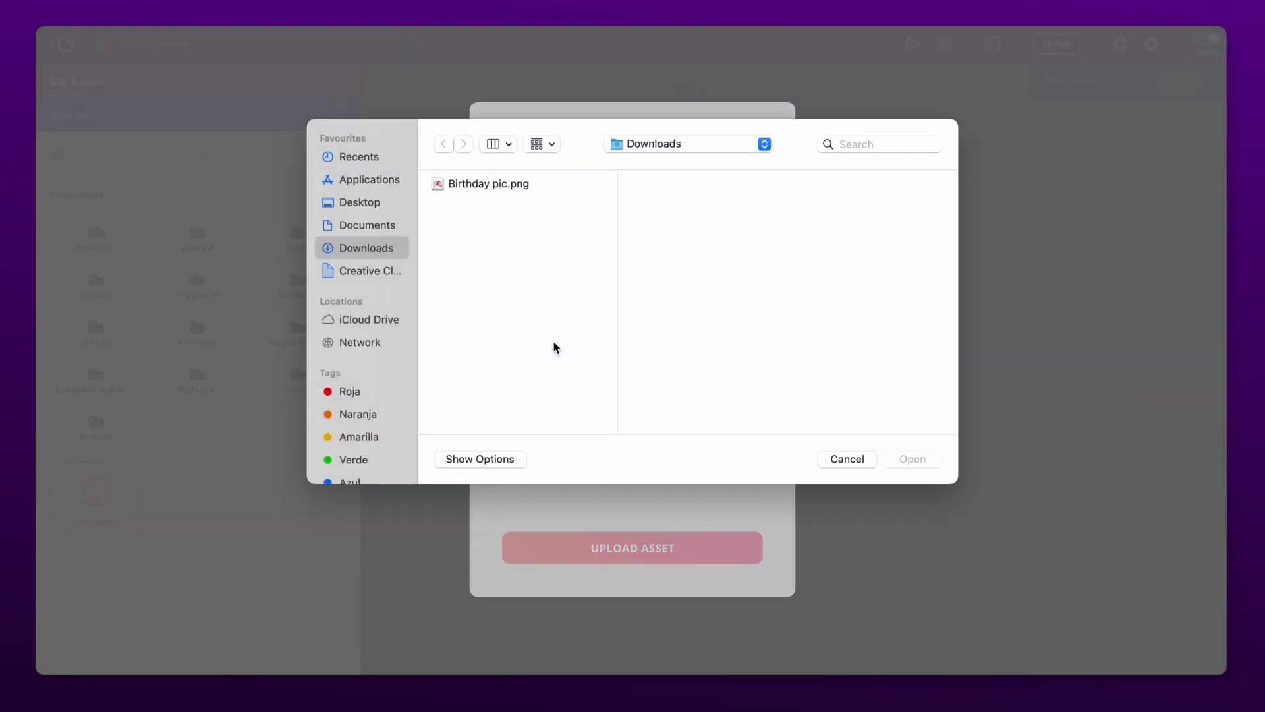
click(486, 183)
double_click(487, 183)
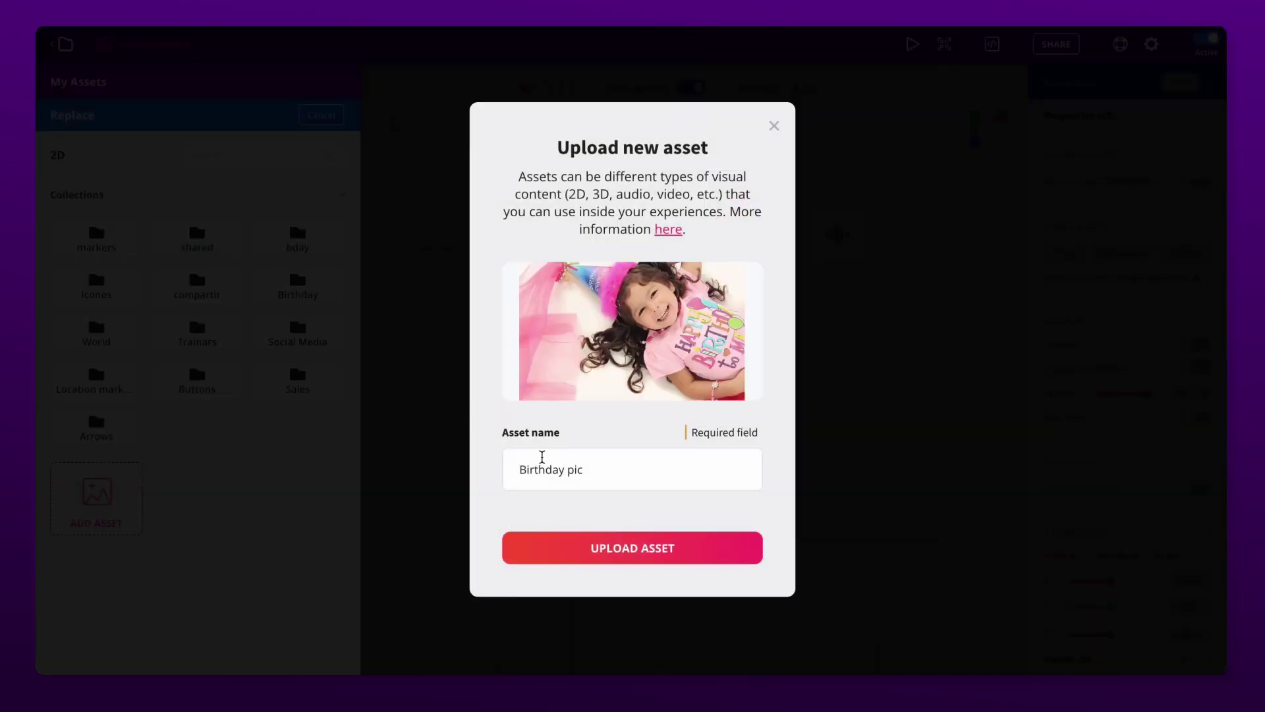
click(624, 549)
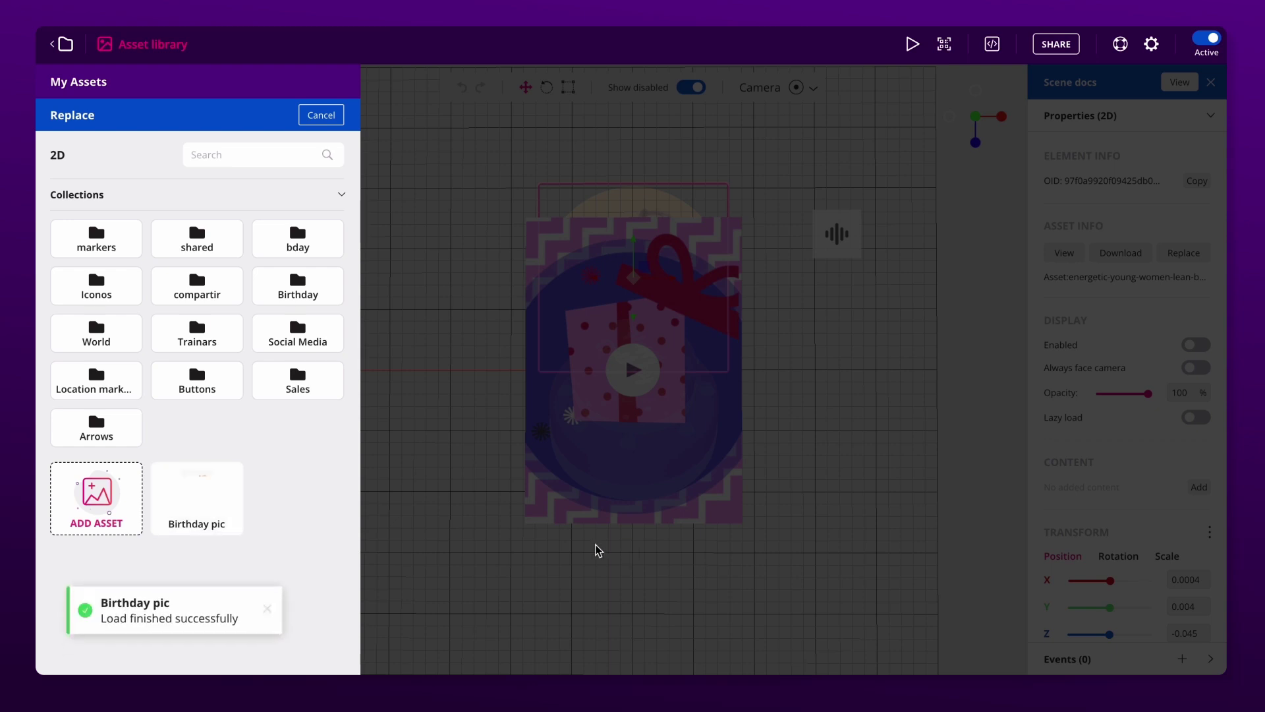
click(213, 494)
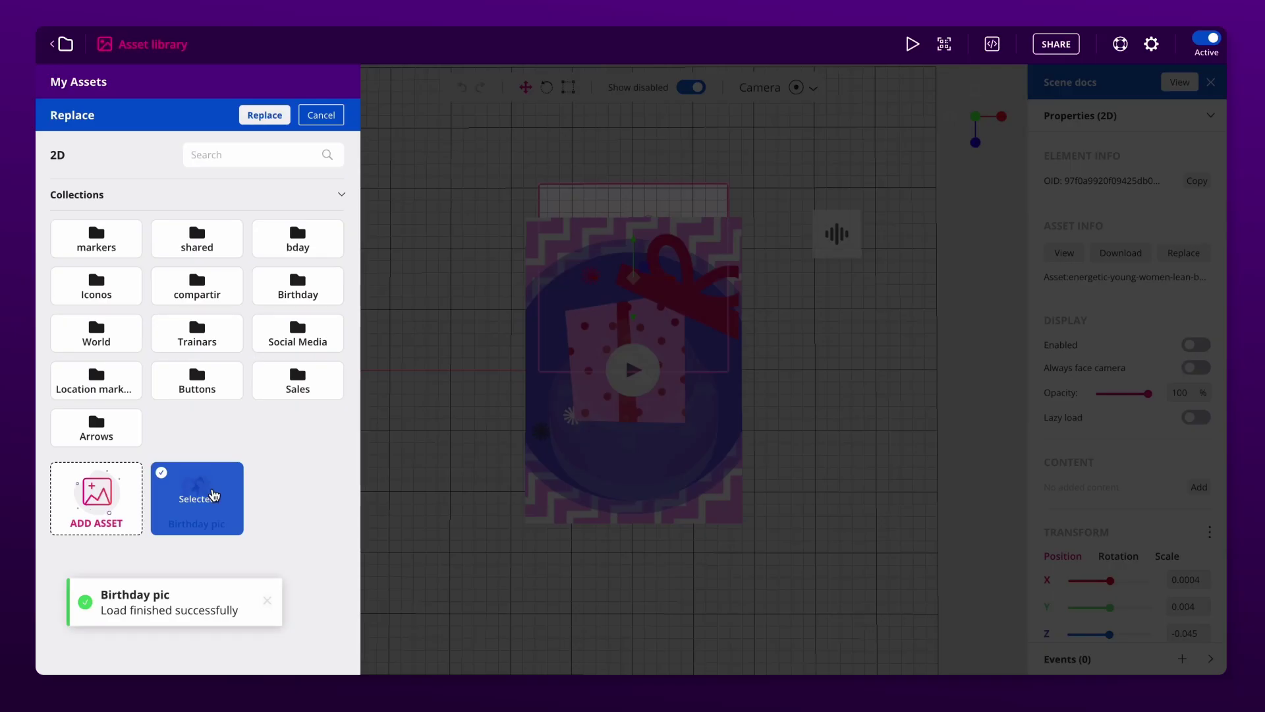
click(266, 116)
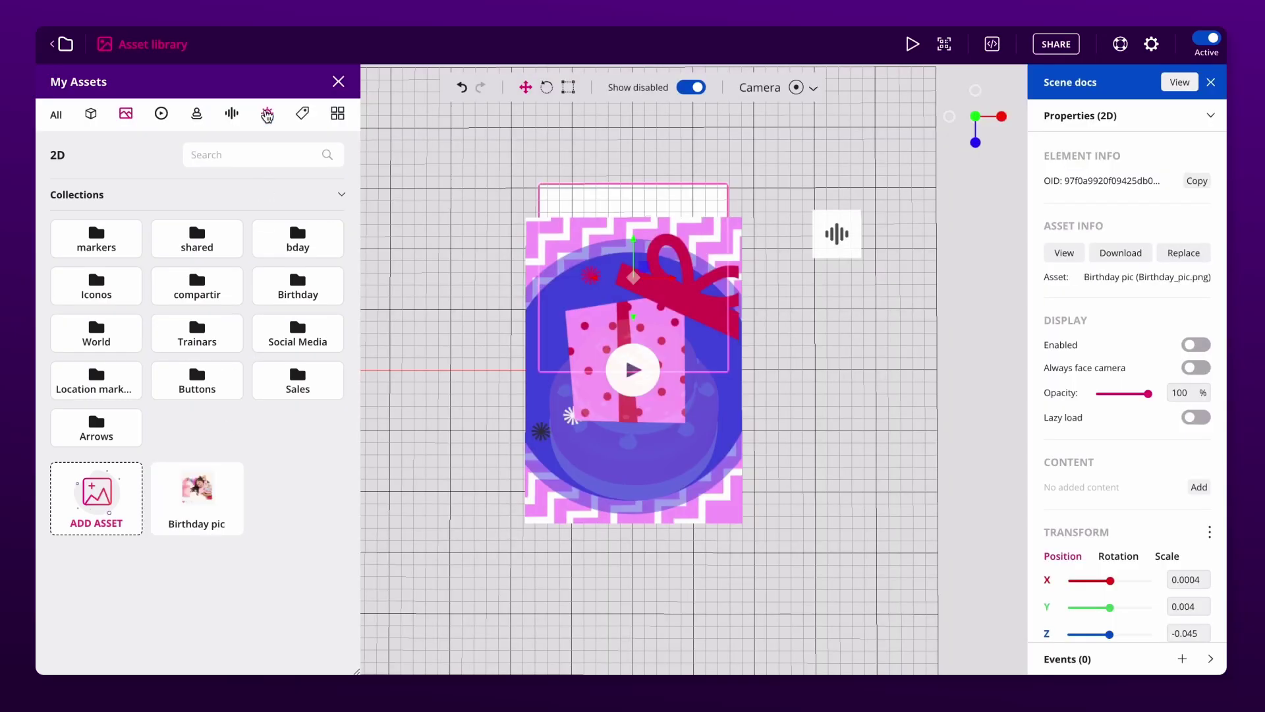
Move the Birthday pic photo up on the card and shrink its scale to about 0.68.
mouse_move(636, 248)
mouse_down()
mouse_move(639, 164)
mouse_move(638, 242)
mouse_up()
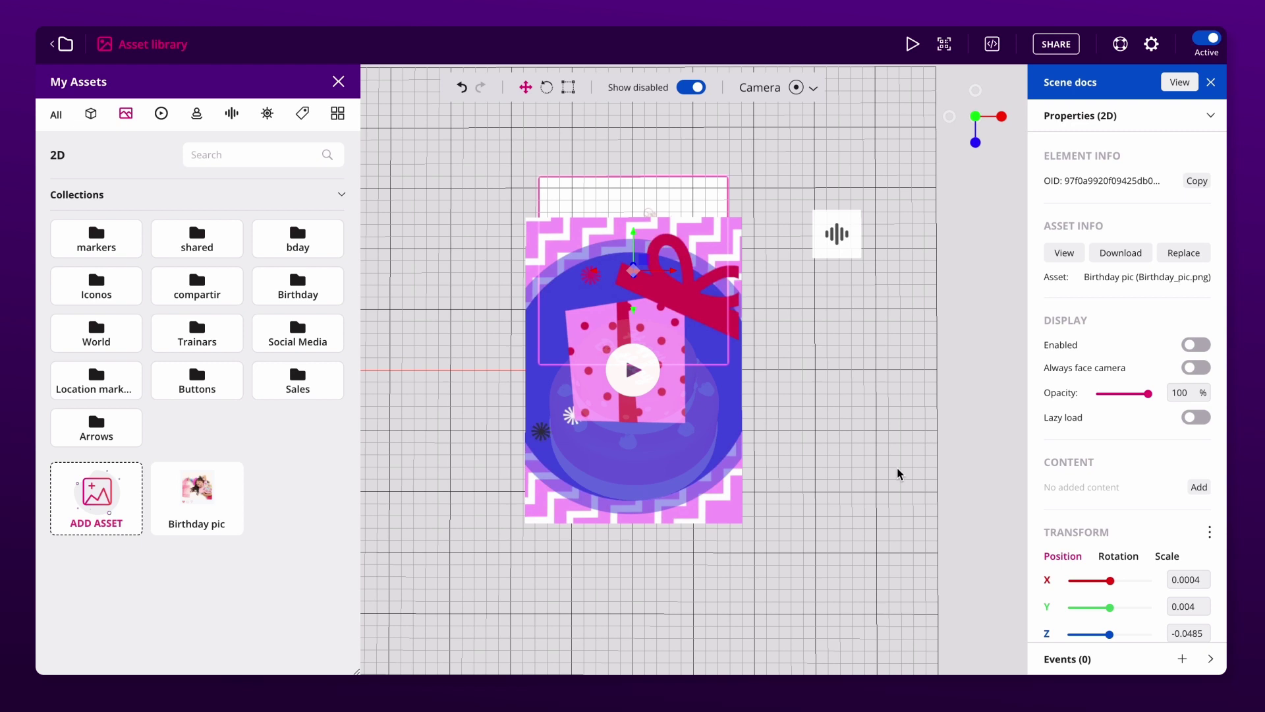
click(1119, 557)
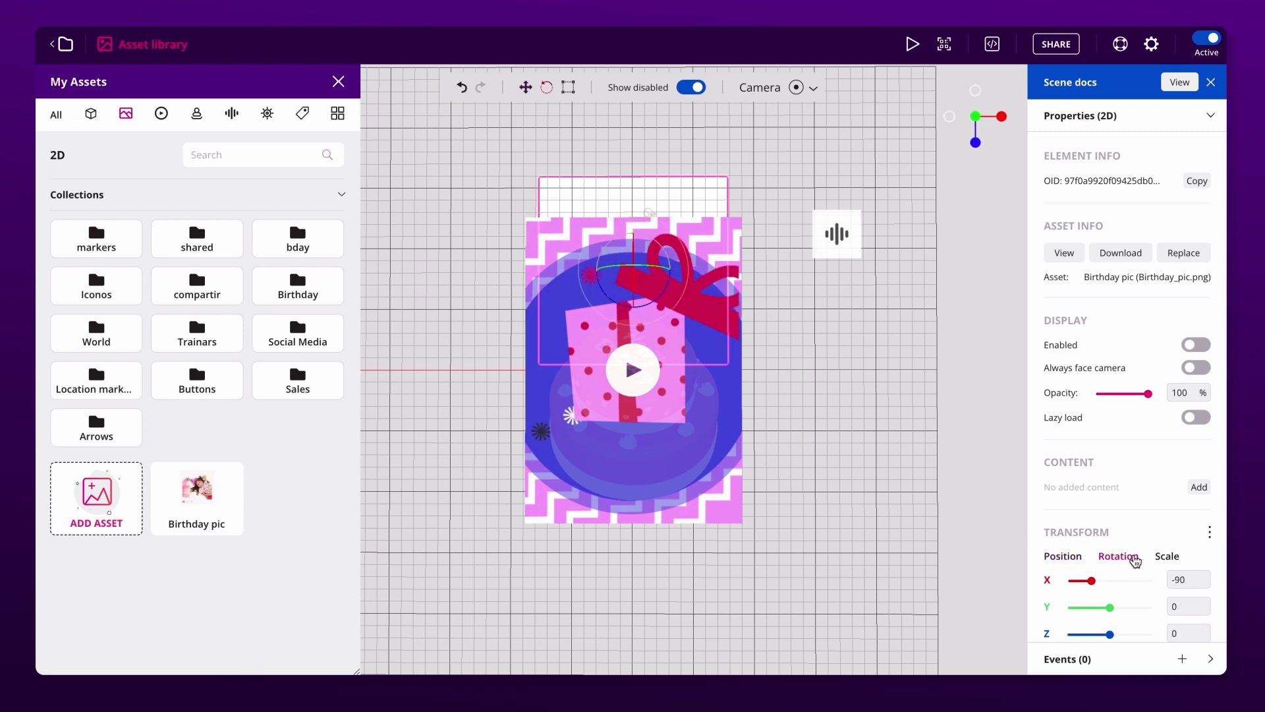
click(1167, 557)
click(1111, 582)
drag(1112, 586, 1102, 586)
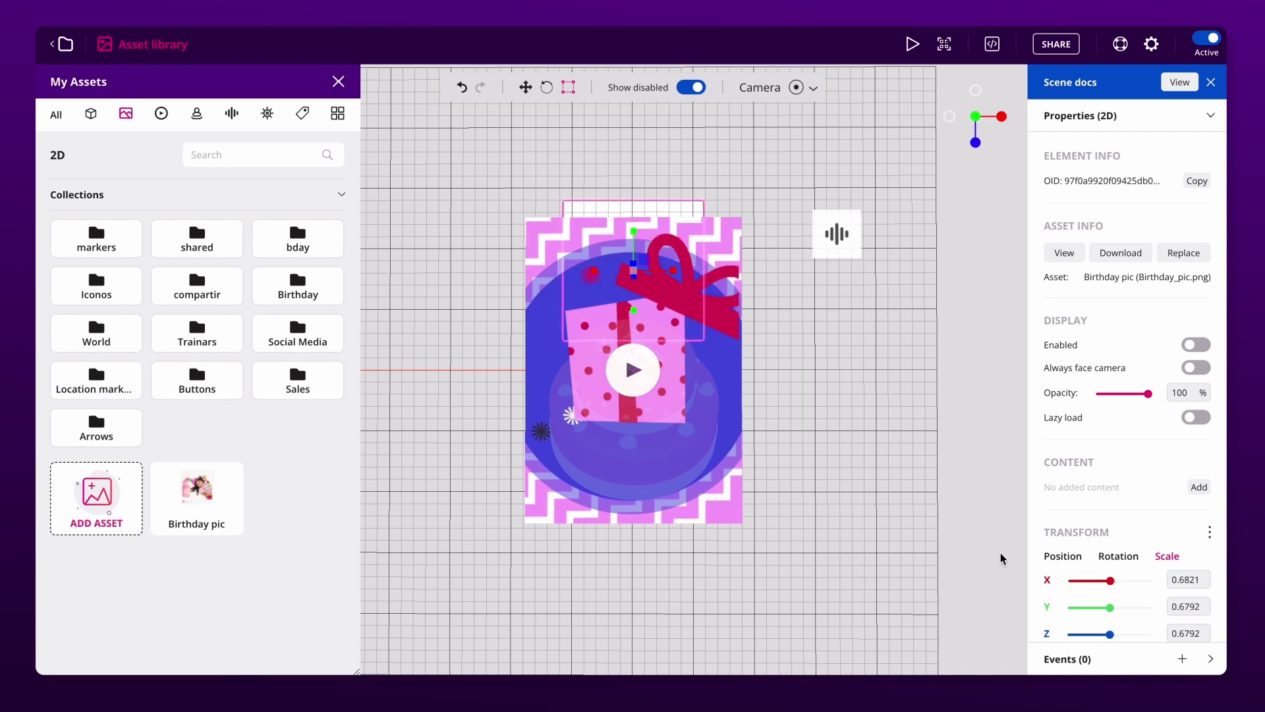
click(889, 507)
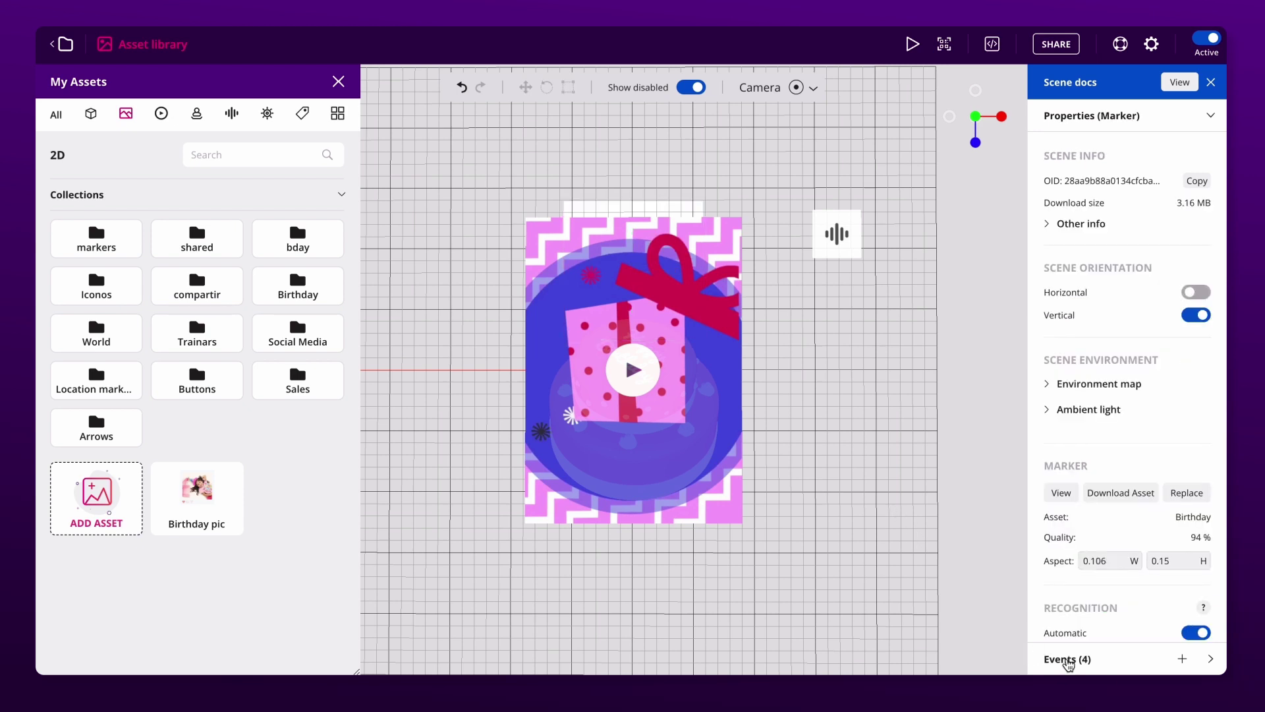
Set the fourth event to enable the friends image's visibility 12 s after scene load.
click(1095, 663)
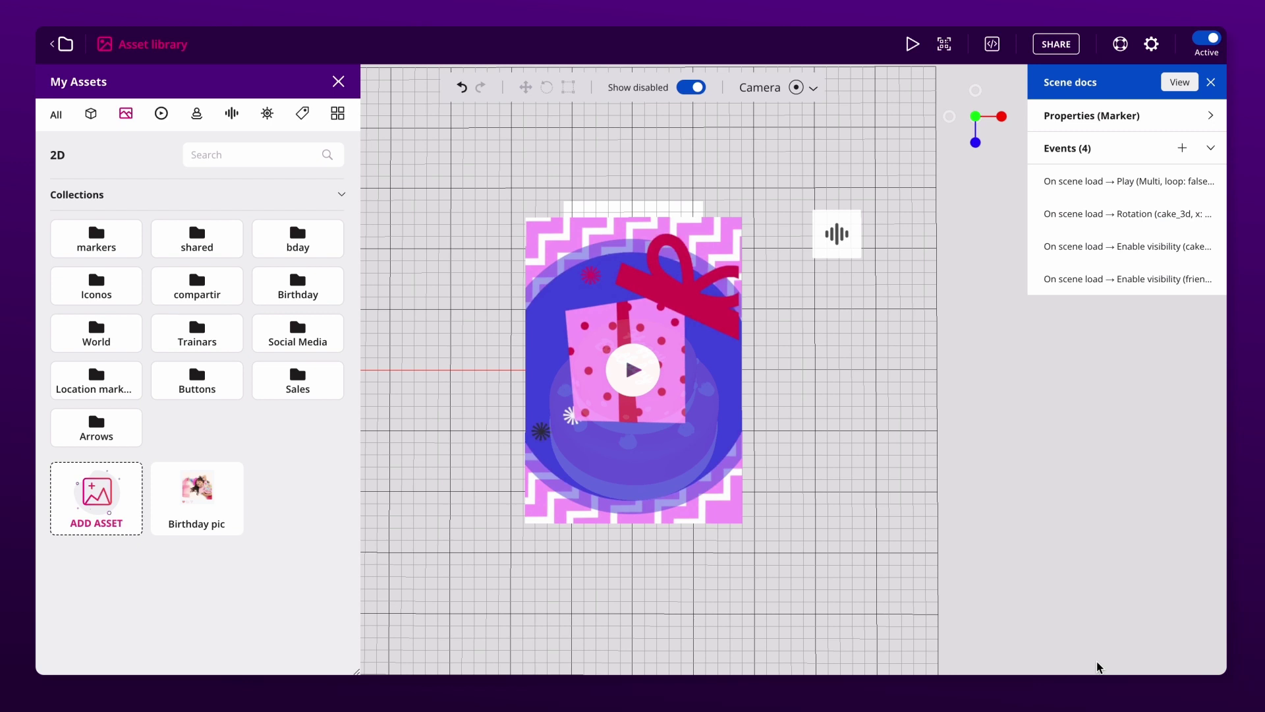
click(1112, 288)
click(557, 329)
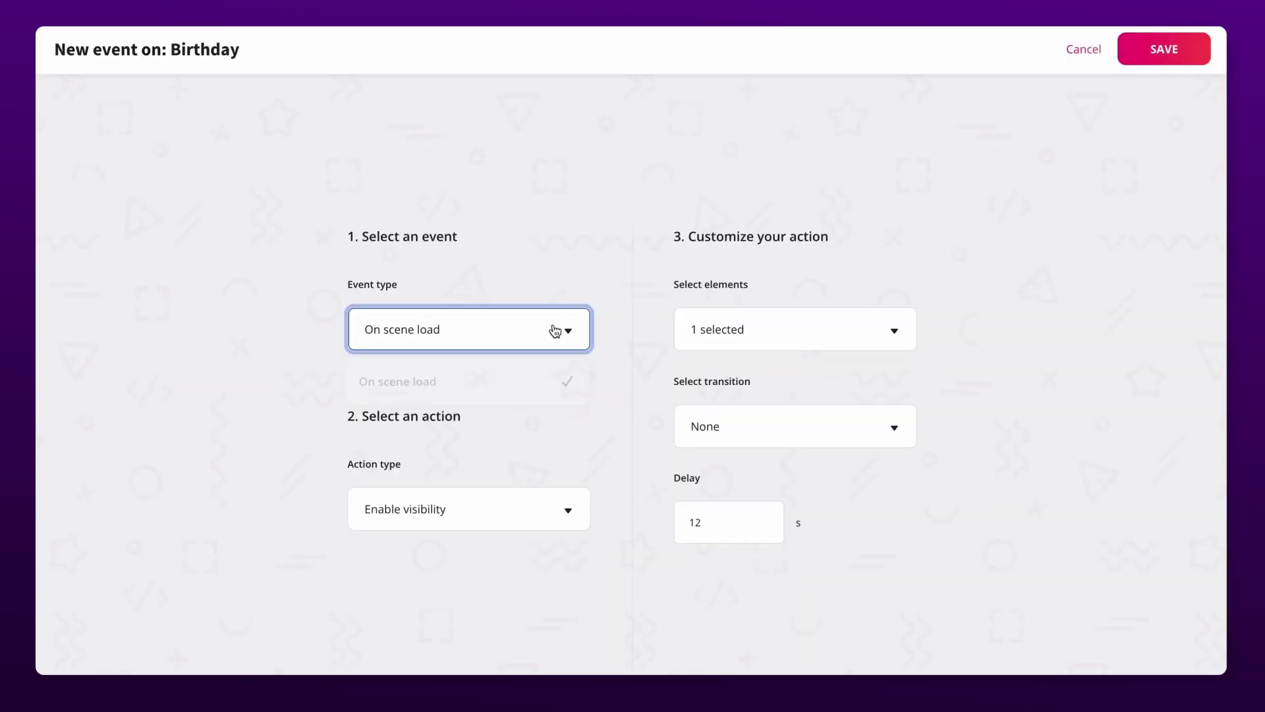
click(547, 514)
click(828, 347)
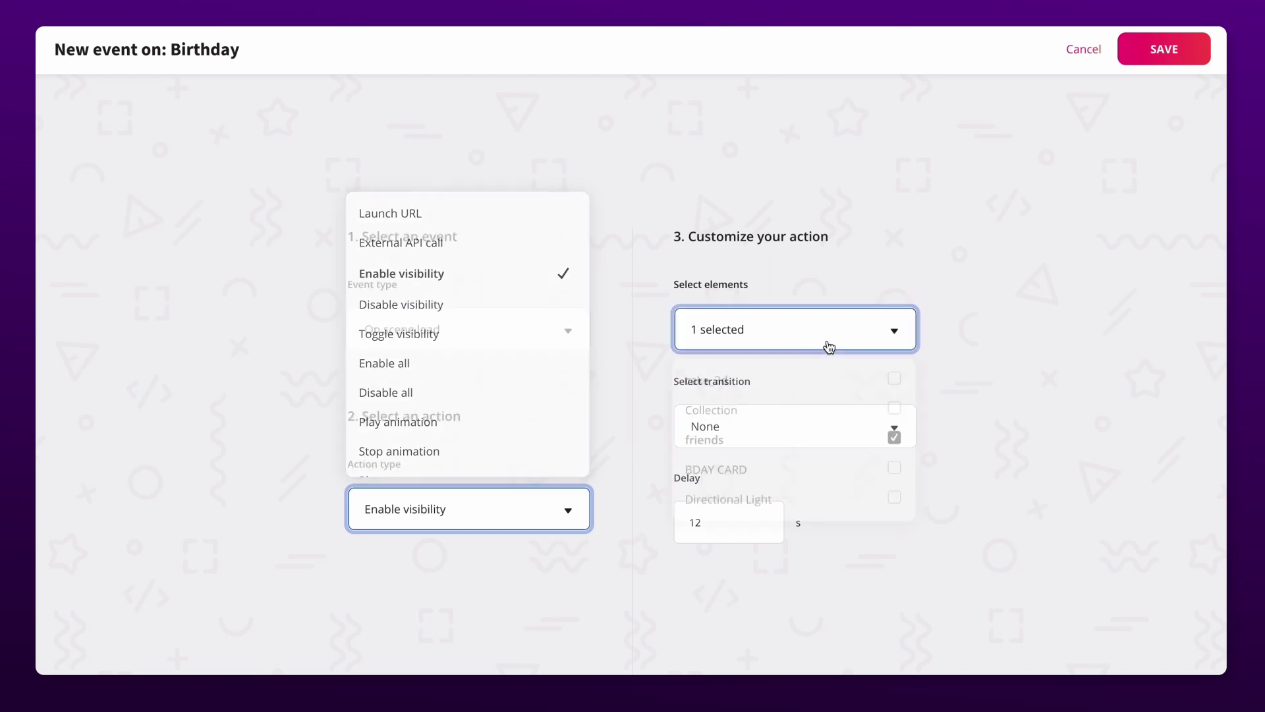
click(829, 347)
click(727, 519)
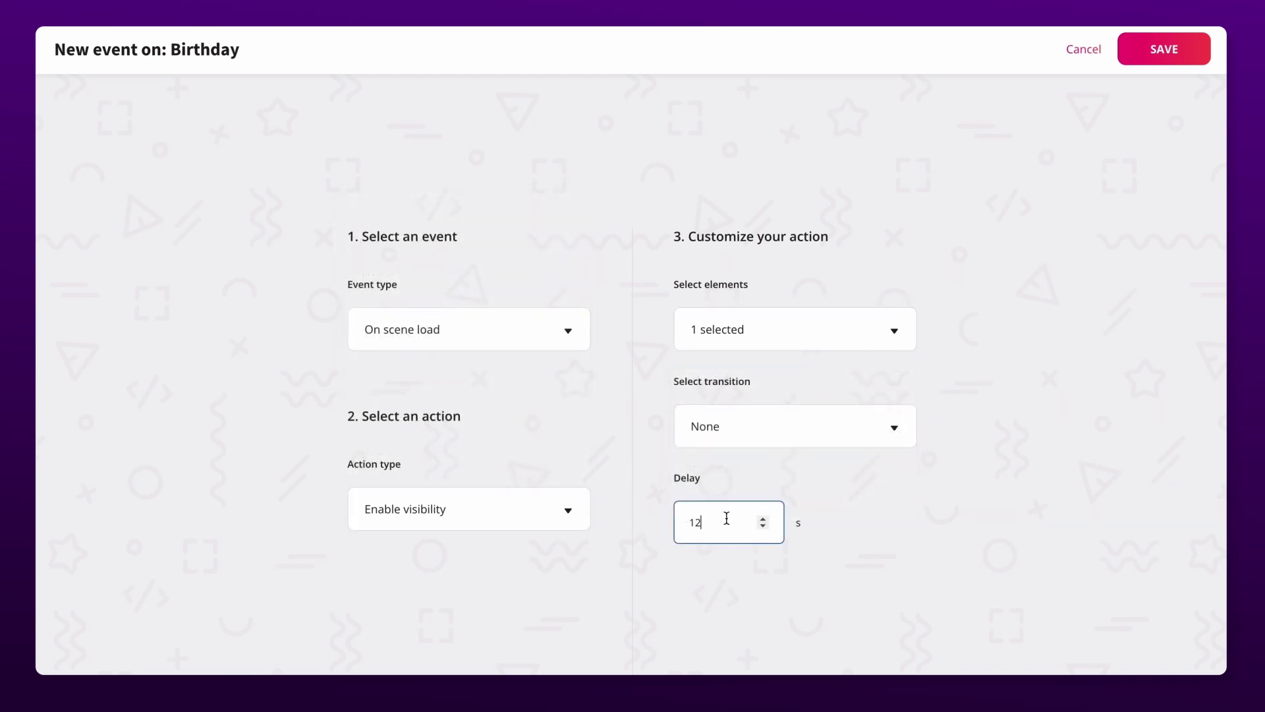
click(1154, 51)
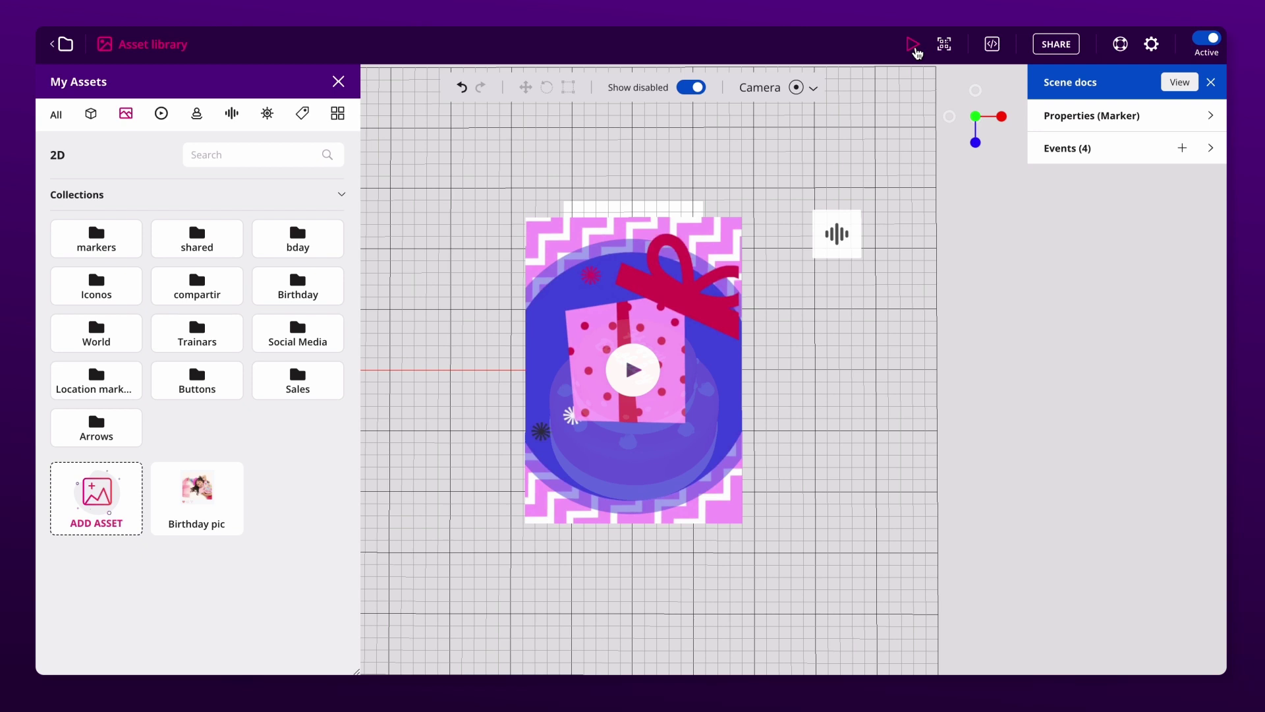
click(915, 46)
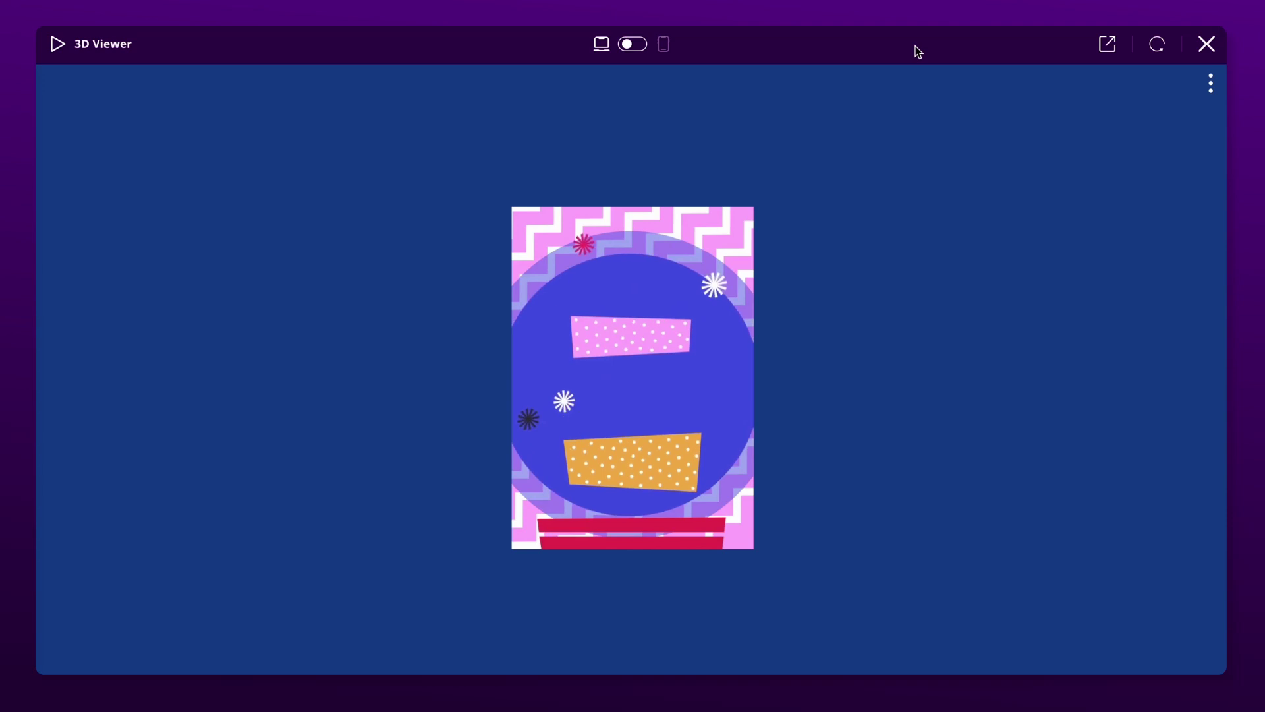
click(638, 46)
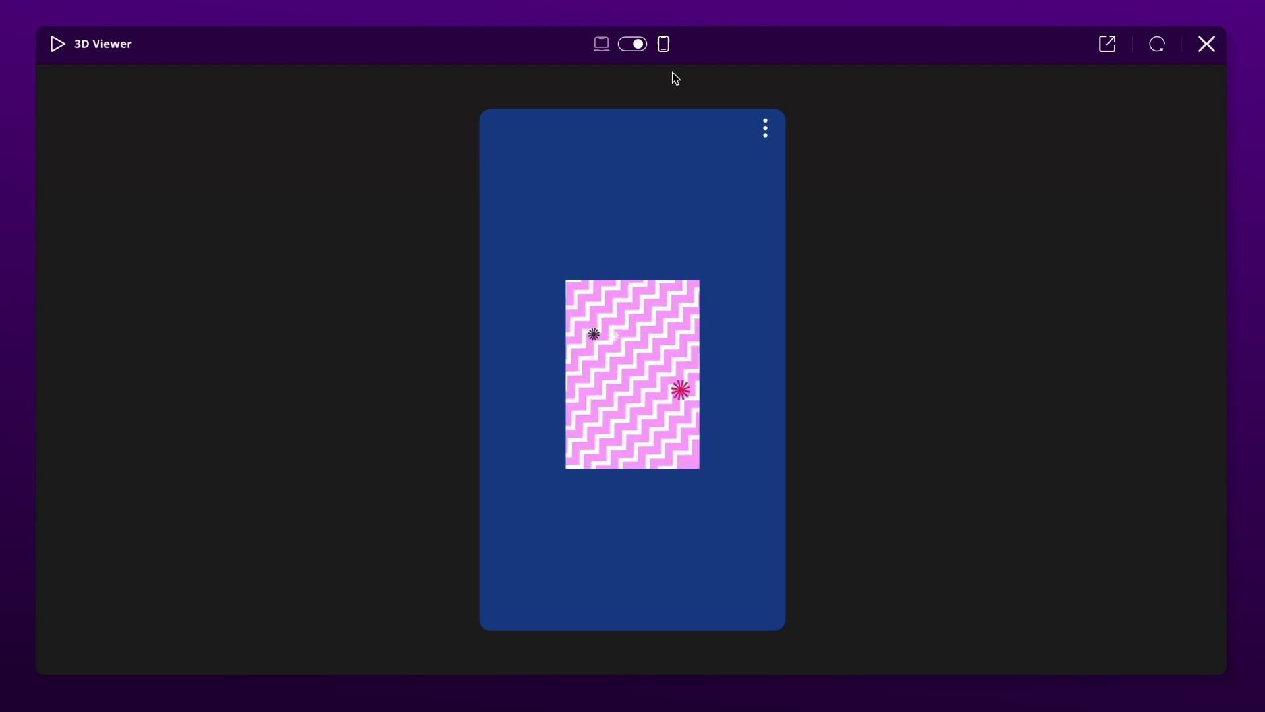
mouse_move(728, 343)
mouse_down()
mouse_move(604, 342)
mouse_move(706, 370)
mouse_move(730, 294)
mouse_move(731, 339)
mouse_up()
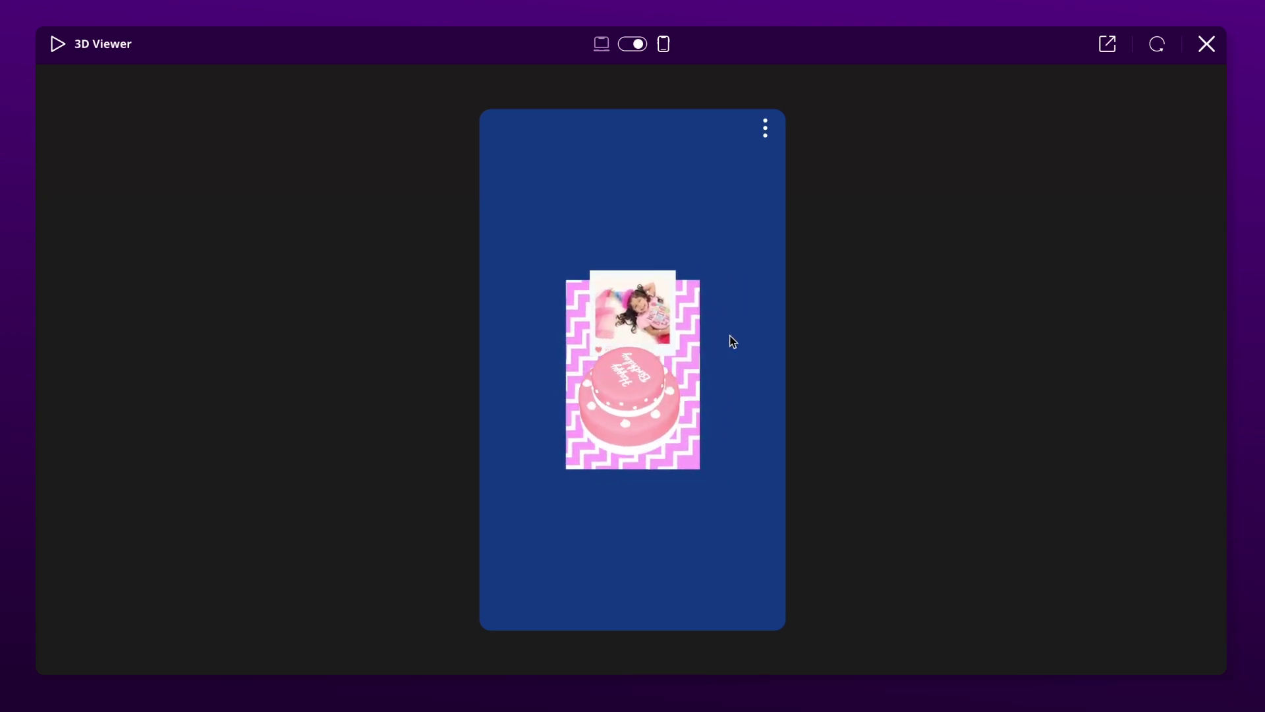
click(1210, 48)
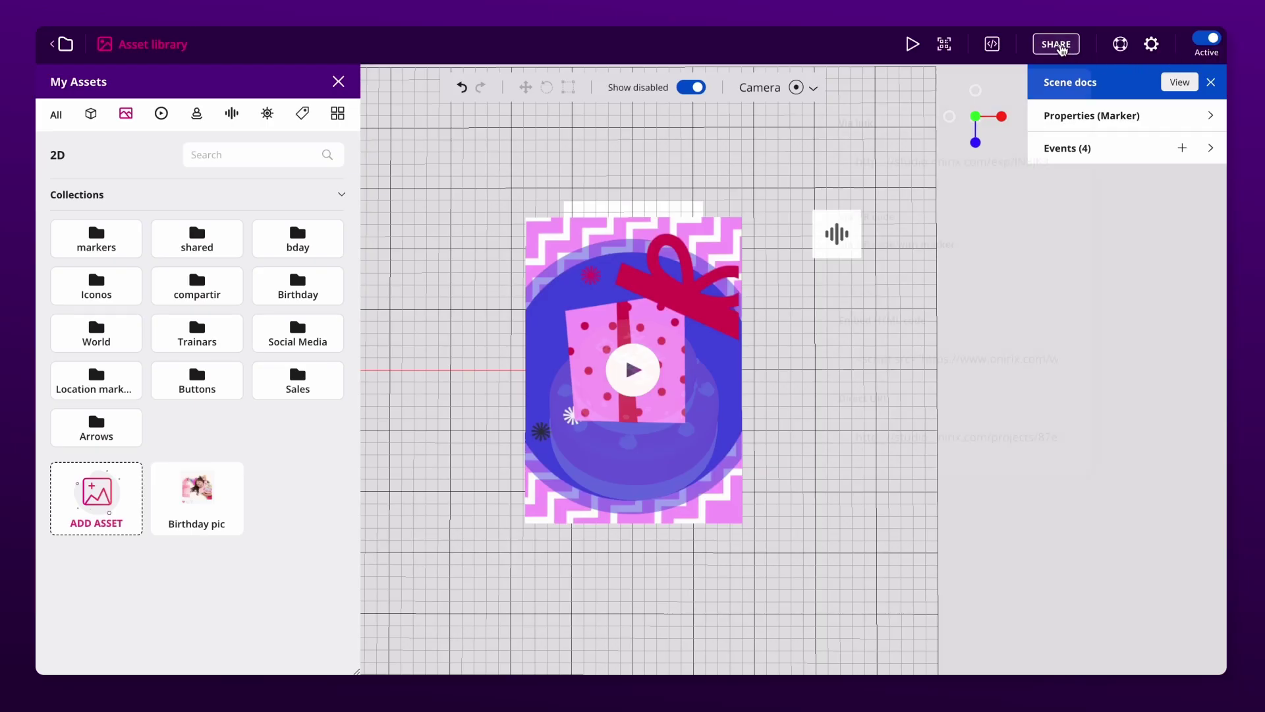
Copy the Birthday card's share link, embed HTML code and direct URL, then check and close the AR test page.
click(1057, 44)
click(1055, 171)
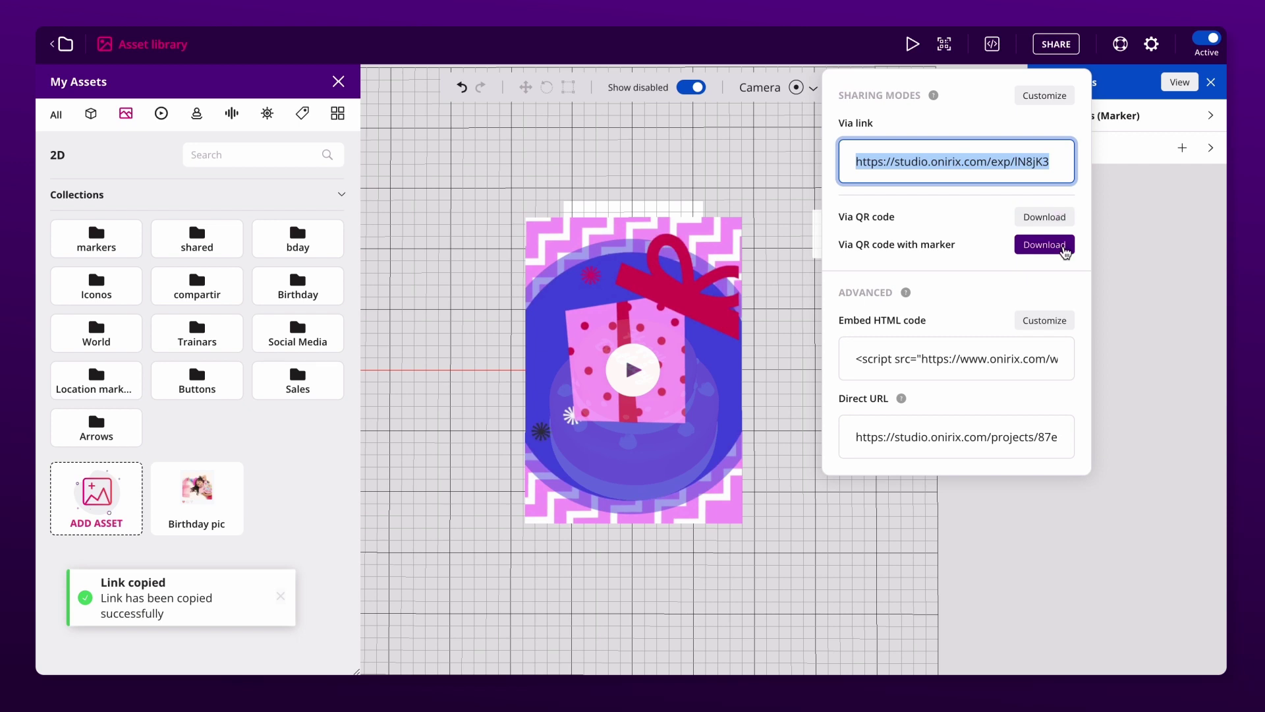
click(1050, 361)
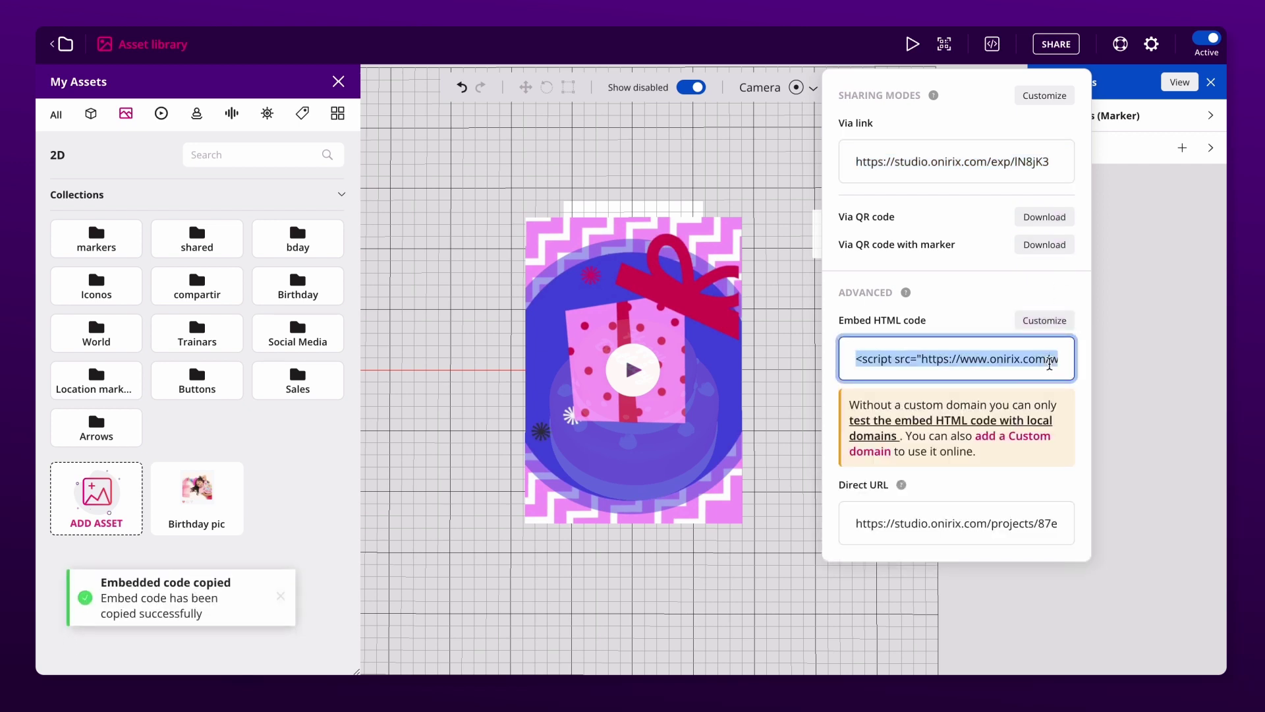
click(1035, 521)
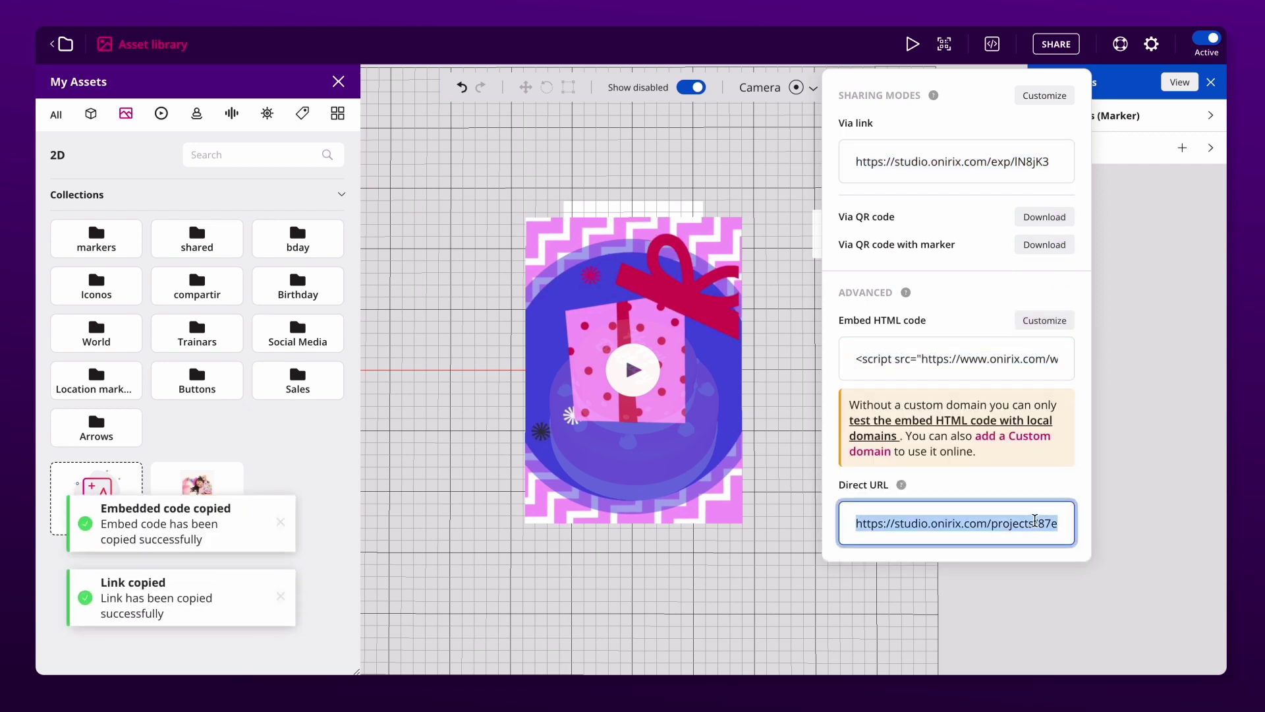
click(946, 51)
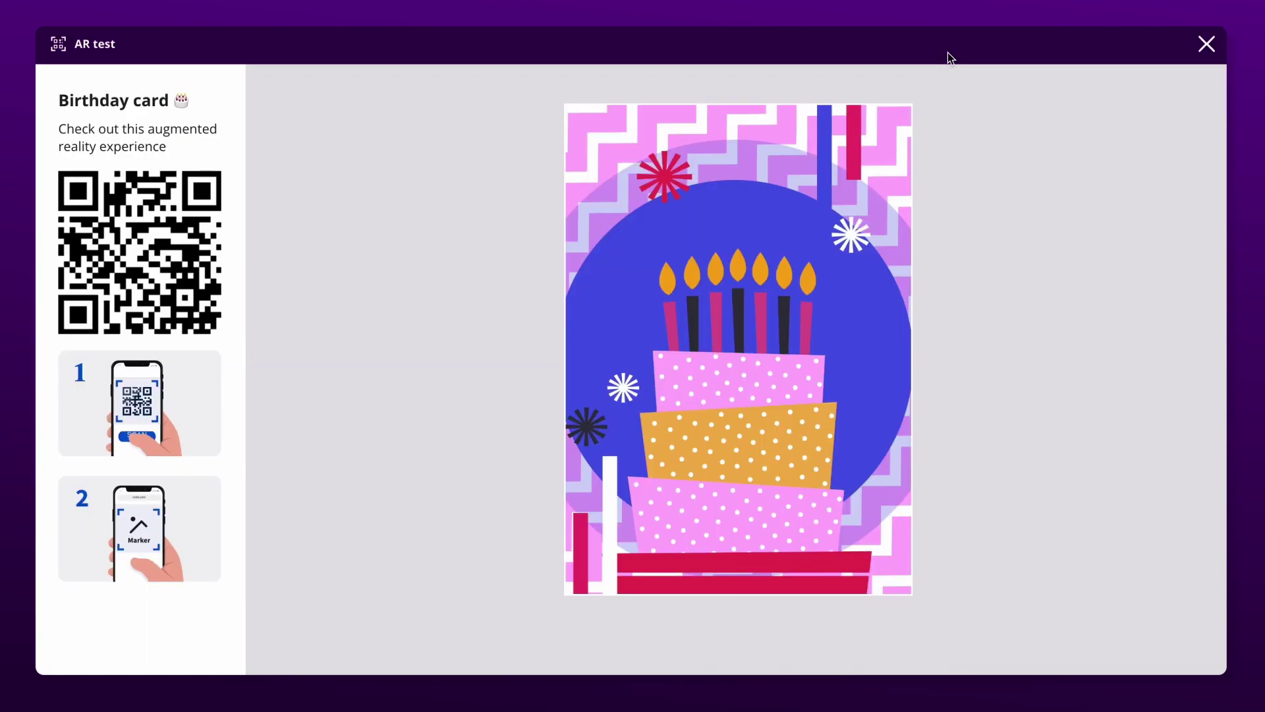
click(1207, 44)
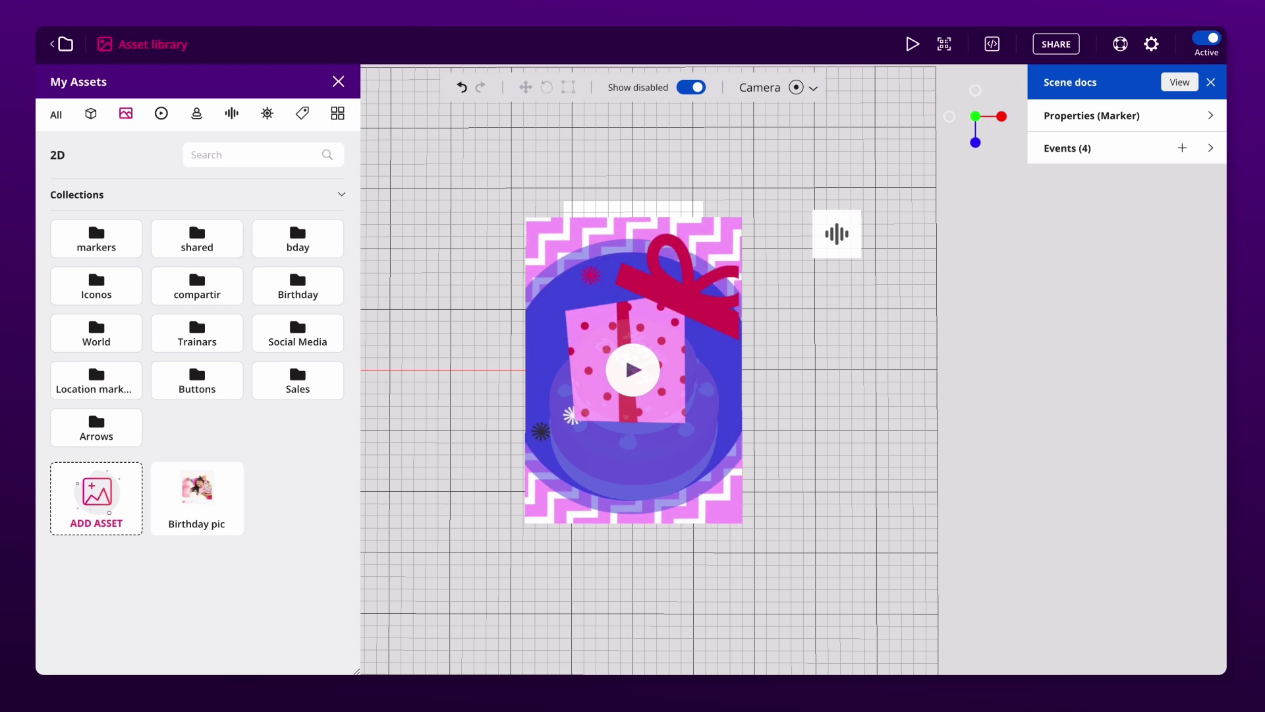